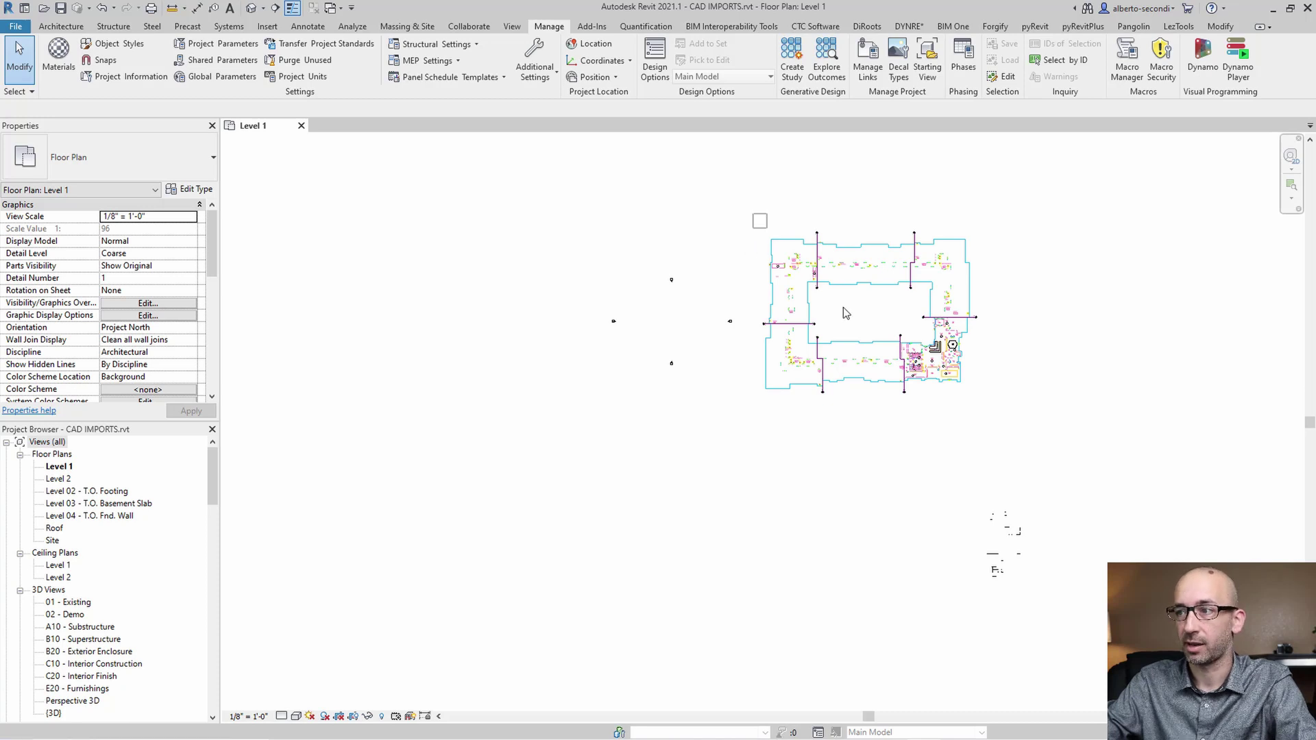
# Delete all 2115 imported plan elements, then zoom to fit the four remaining elevation markers
pyautogui.moveTo(754, 215); pyautogui.dragTo(1130, 603)
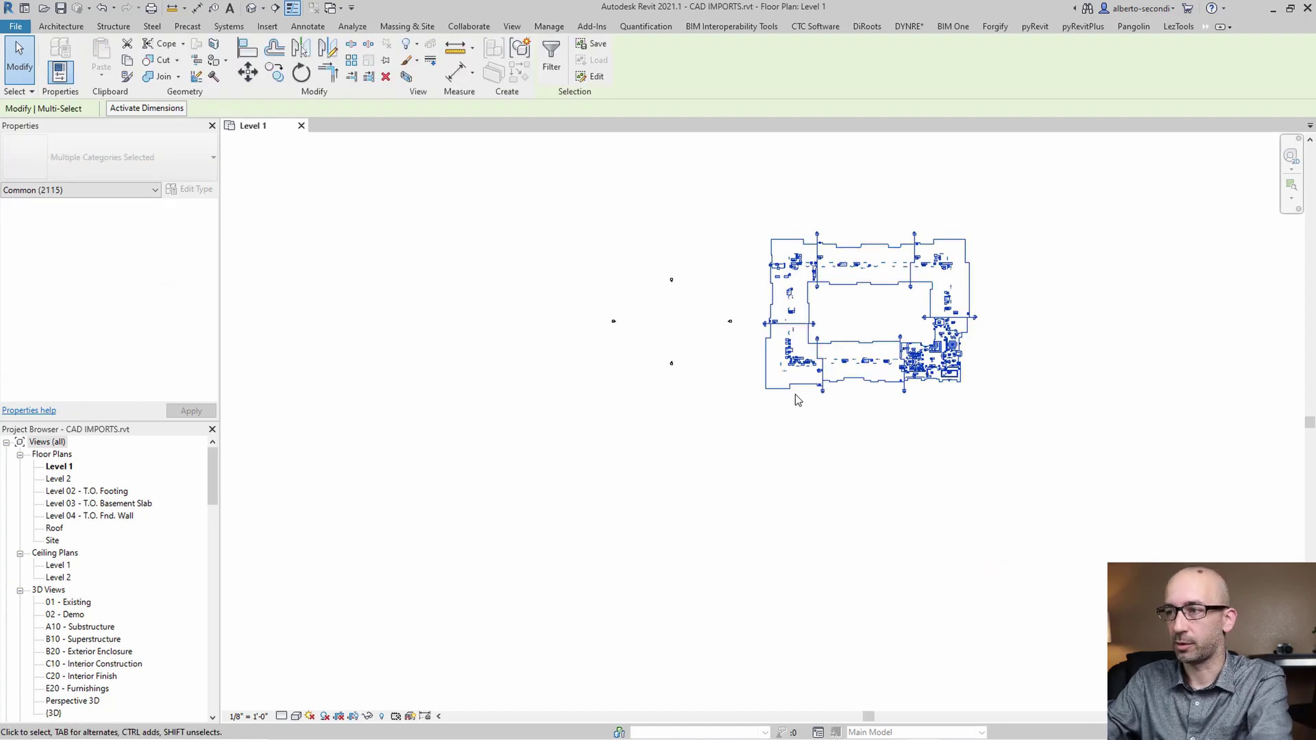
pyautogui.press('Delete')
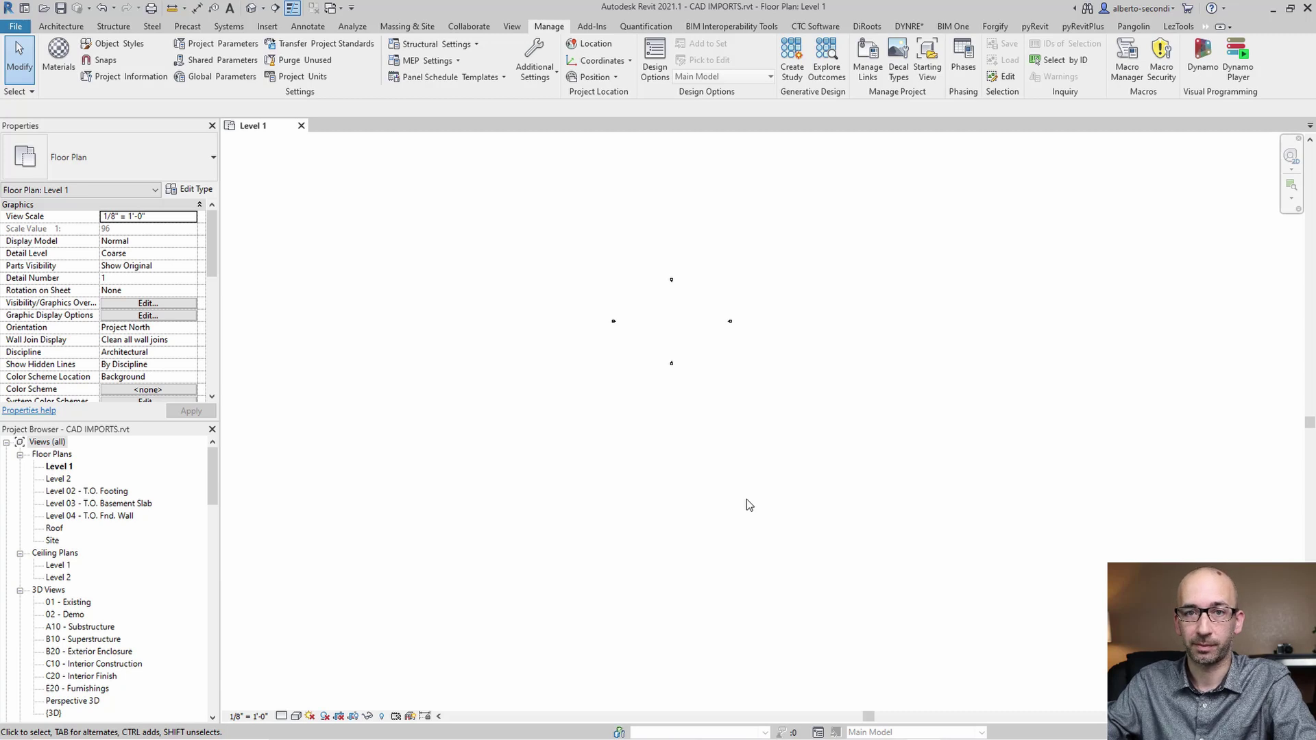
pyautogui.press('z')
pyautogui.press('f')
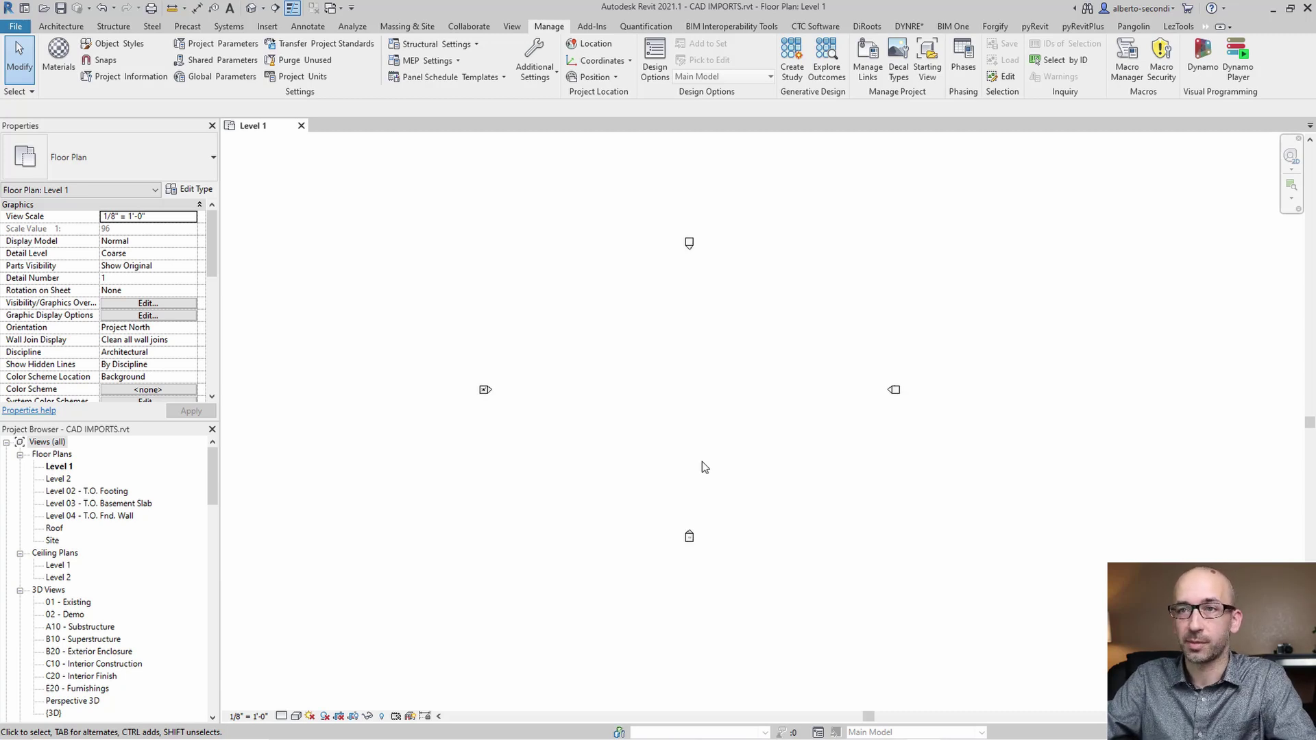
# In Line Styles, delete the 14 Lines subcategories from I- ARCH BKGD through I-WALL, keeping A-Door
pyautogui.click(542, 74)
pyautogui.click(569, 216)
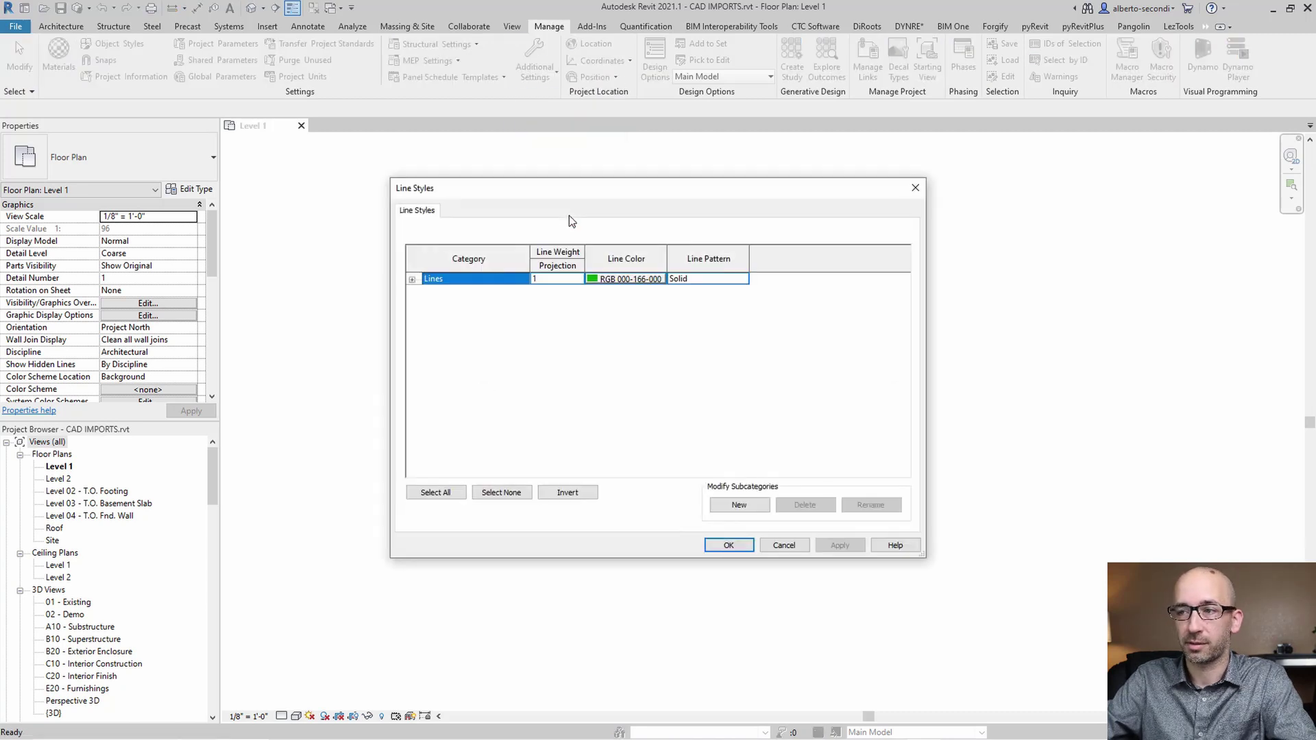
pyautogui.click(412, 279)
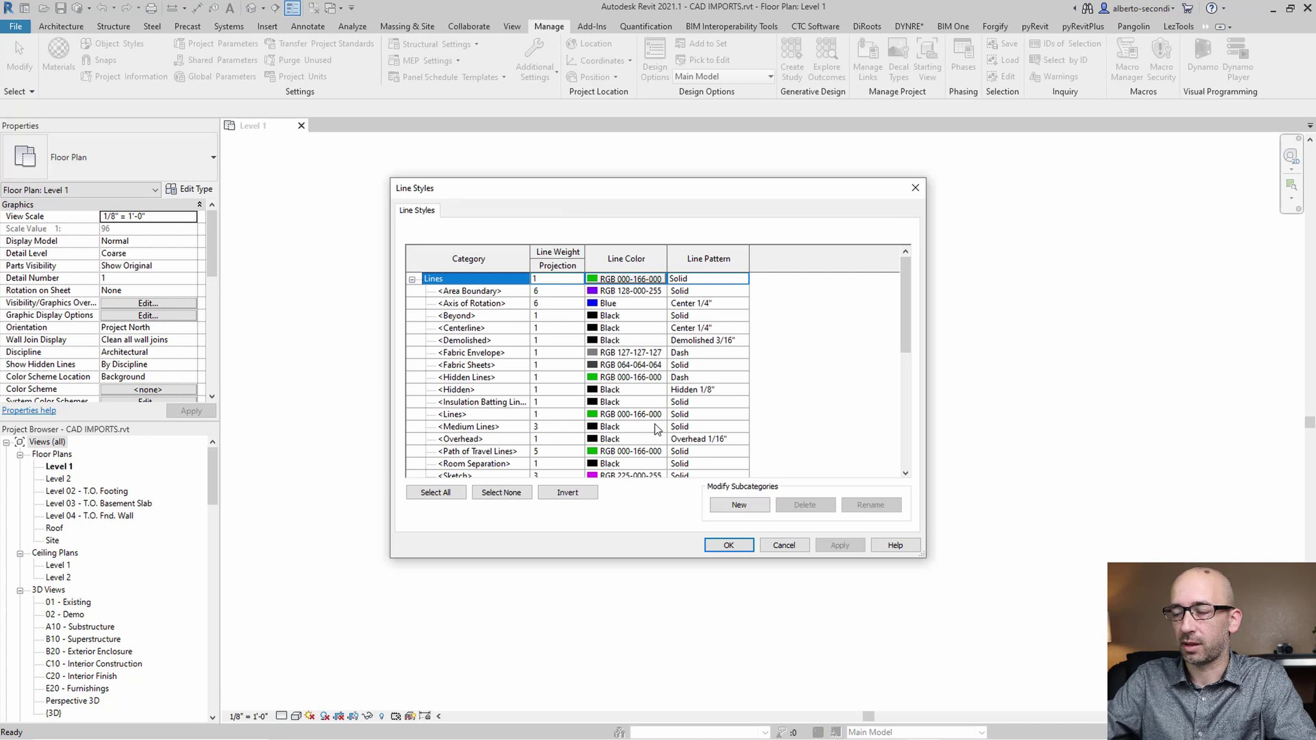
pyautogui.scroll(-2, 502, 404)
pyautogui.scroll(-3, 501, 403)
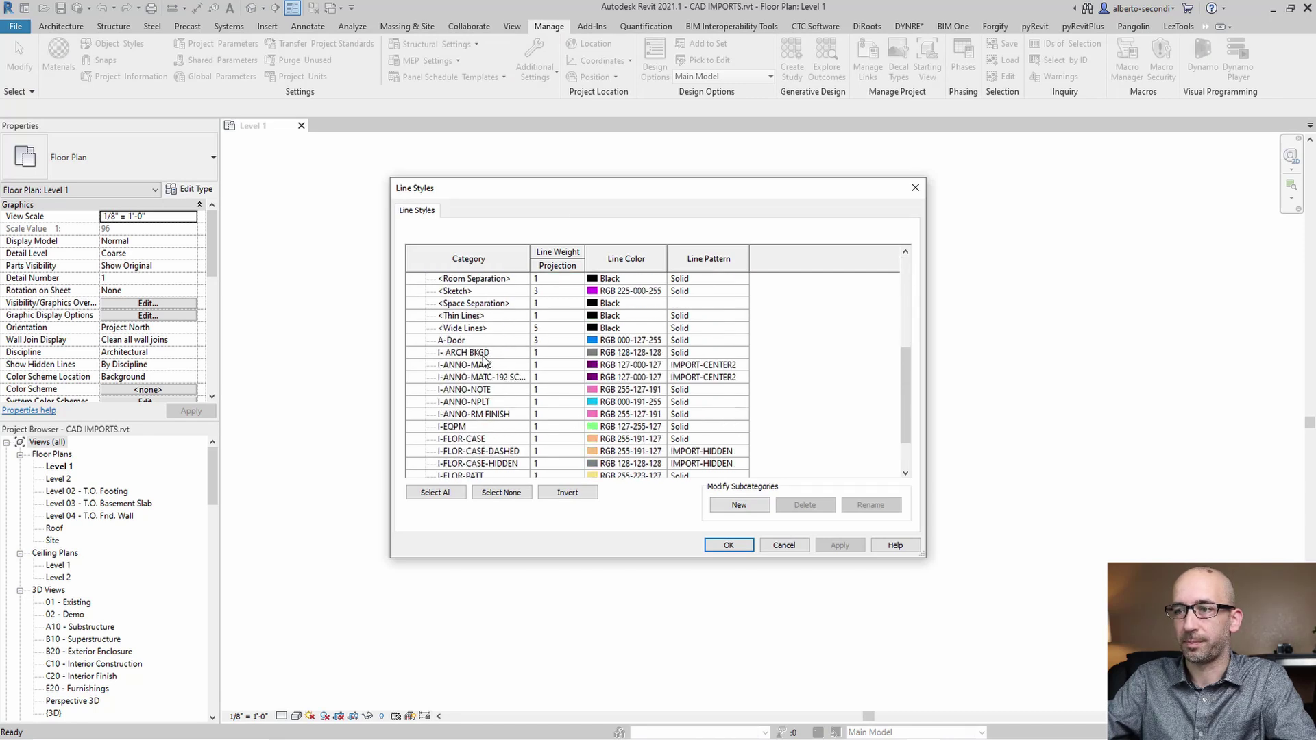
pyautogui.click(484, 352)
pyautogui.scroll(-2, 487, 407)
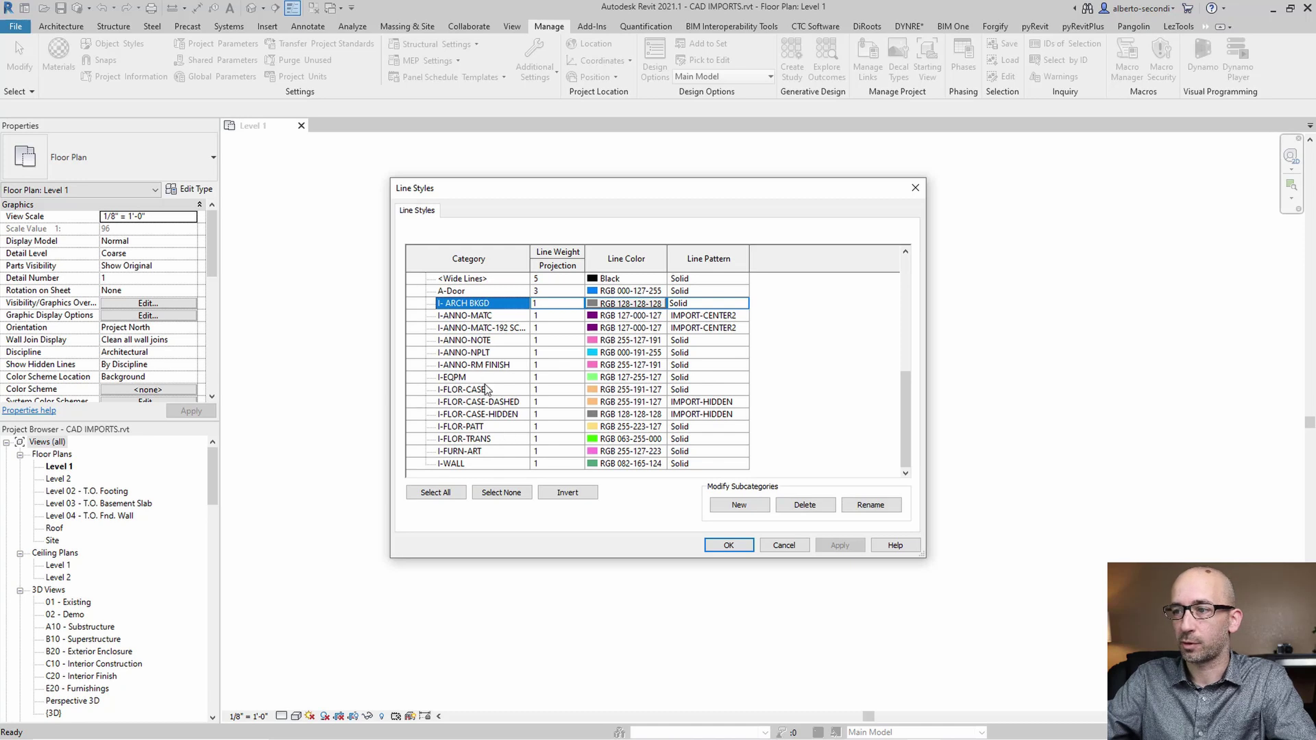
pyautogui.keyDown('shift'); pyautogui.click(478, 465); pyautogui.keyUp('shift')
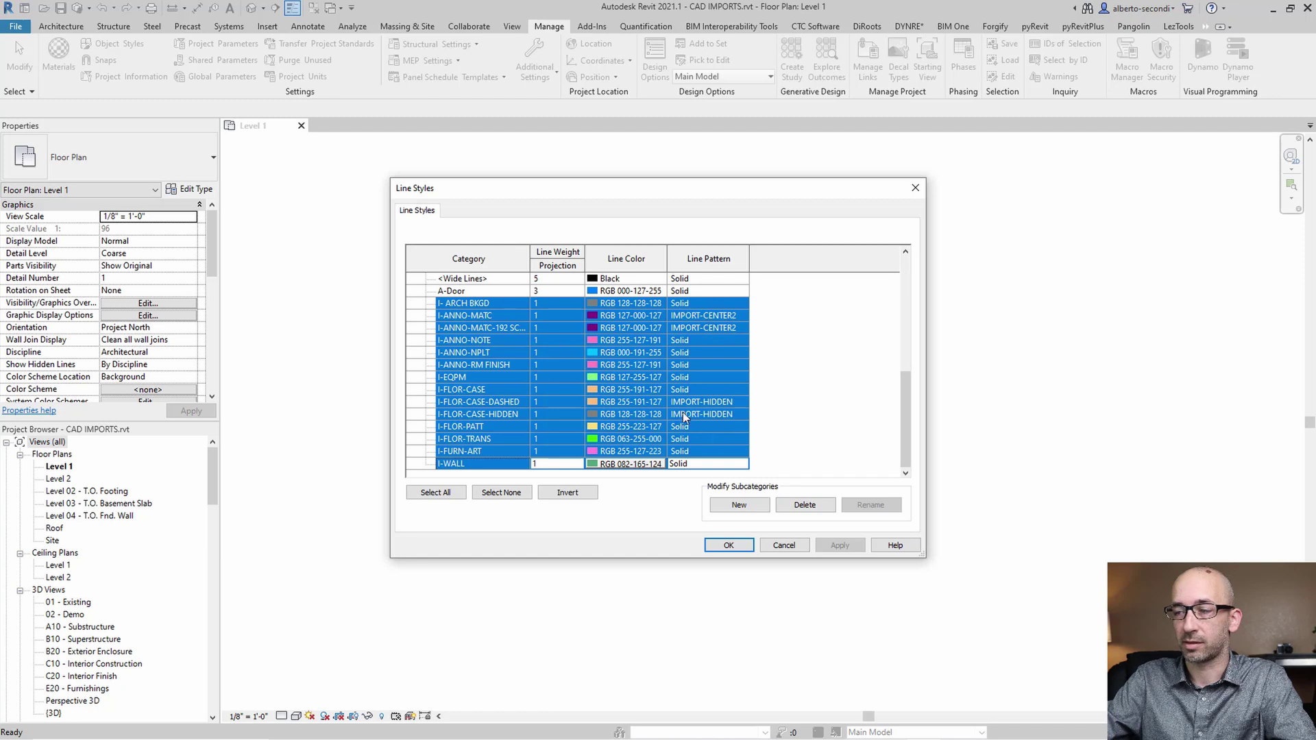
pyautogui.click(795, 507)
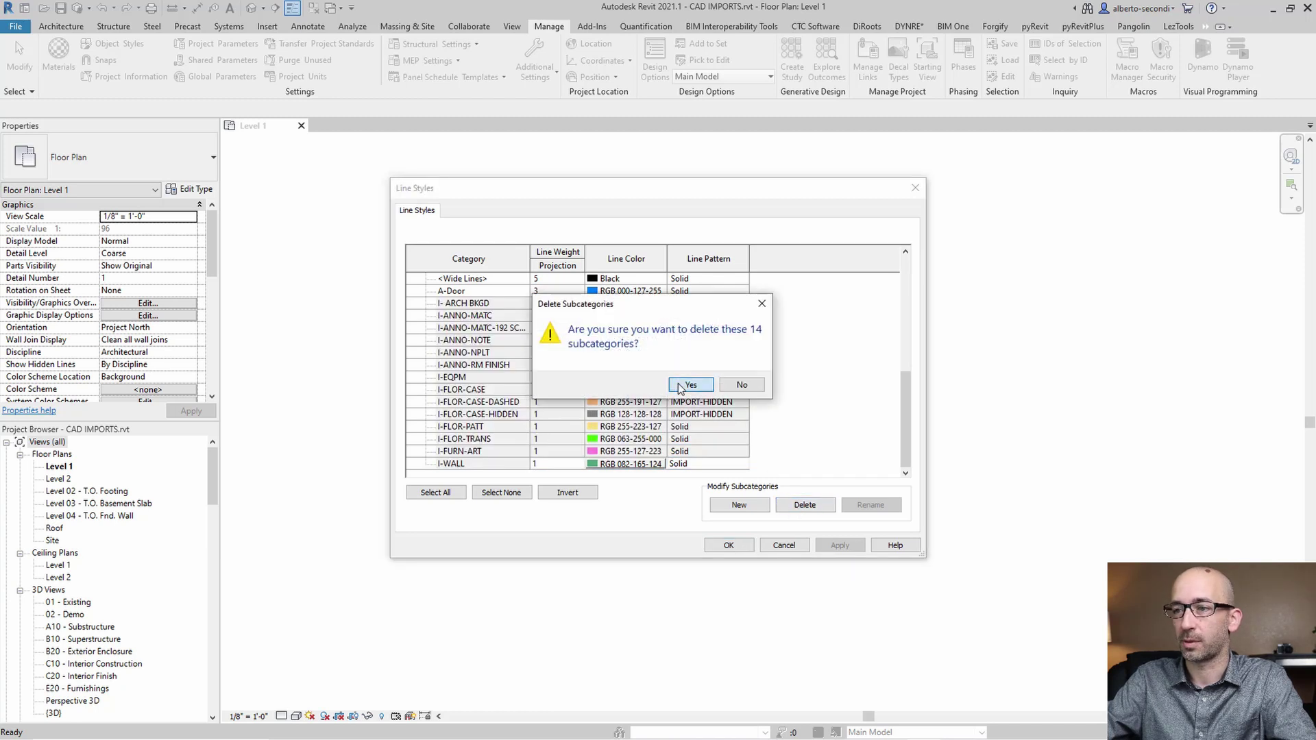
pyautogui.click(681, 386)
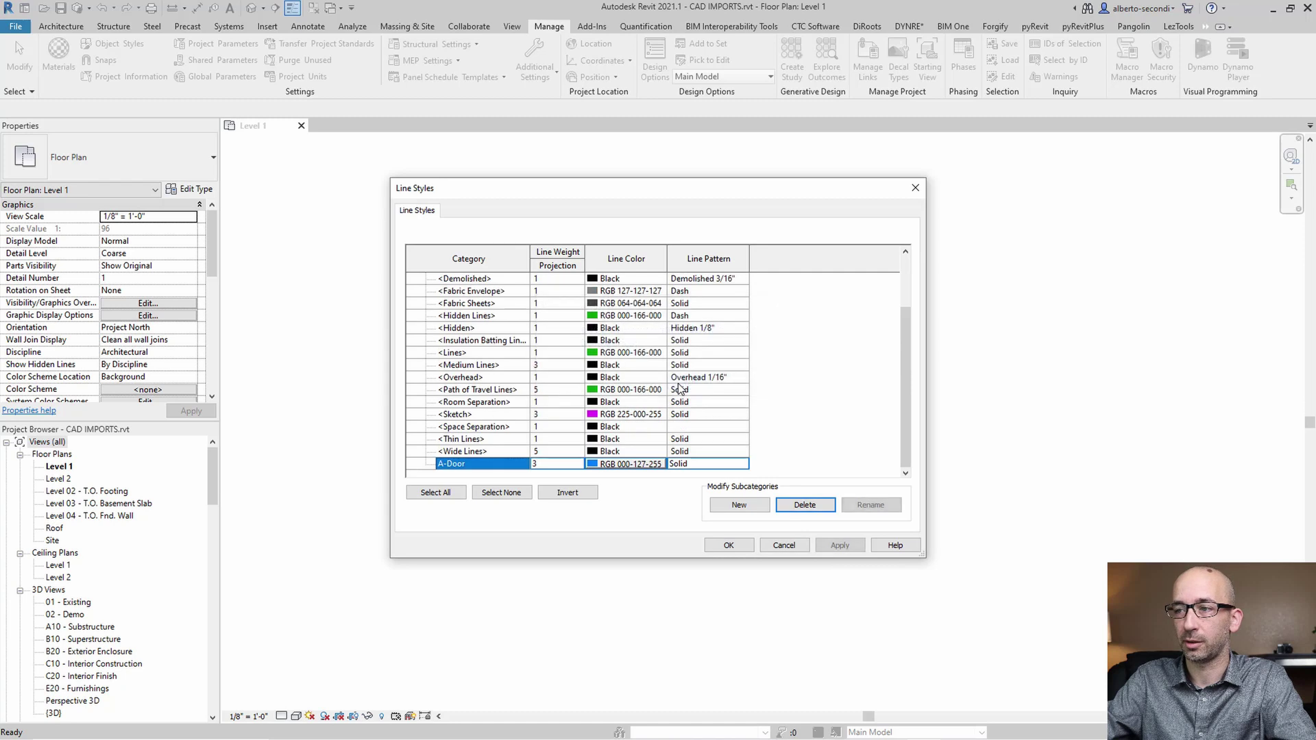
pyautogui.click(745, 545)
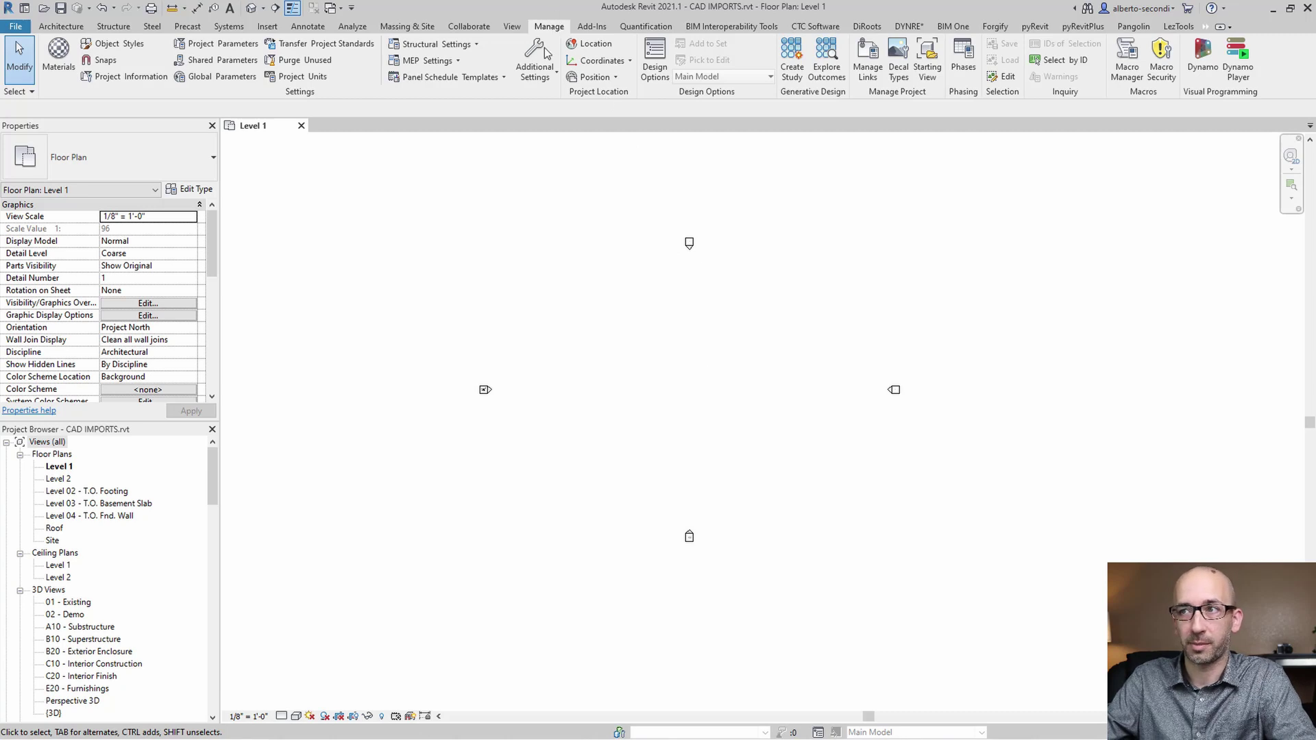
# Delete the IMPORT-CENTER2 line pattern in the Line Patterns settings
pyautogui.click(539, 67)
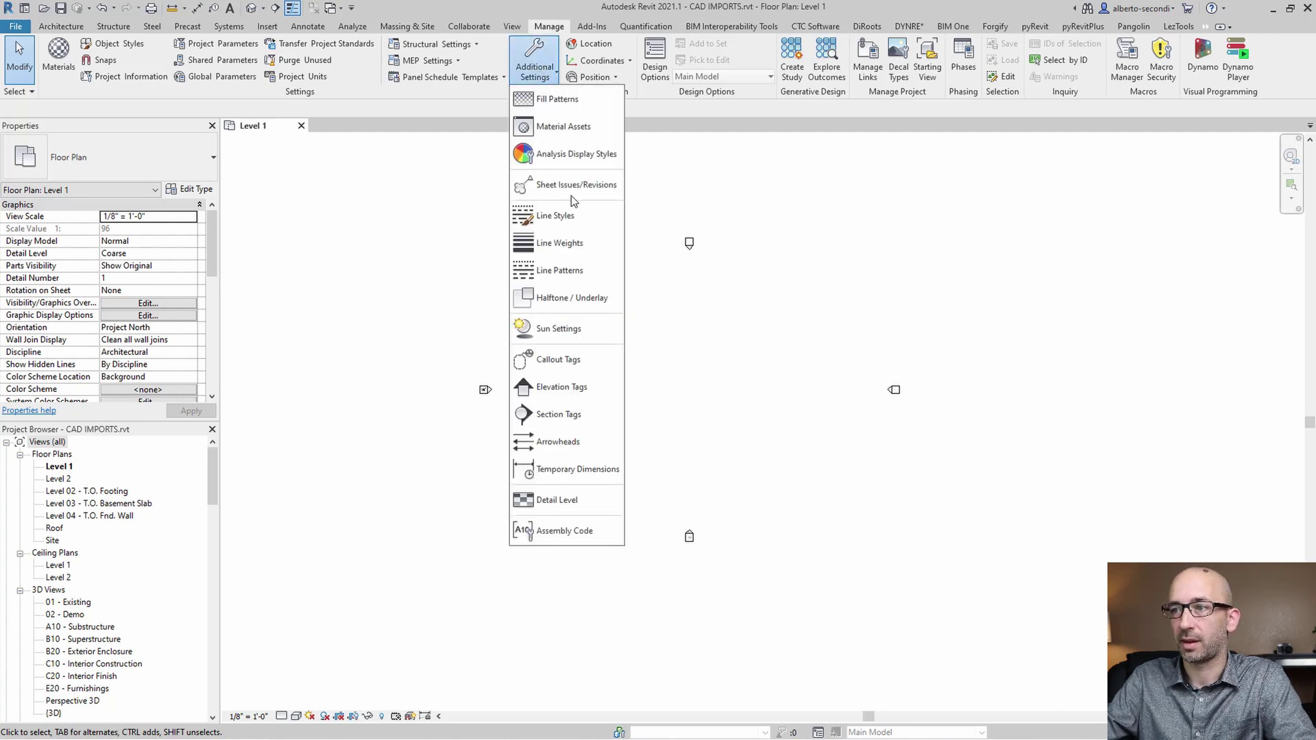
pyautogui.click(569, 270)
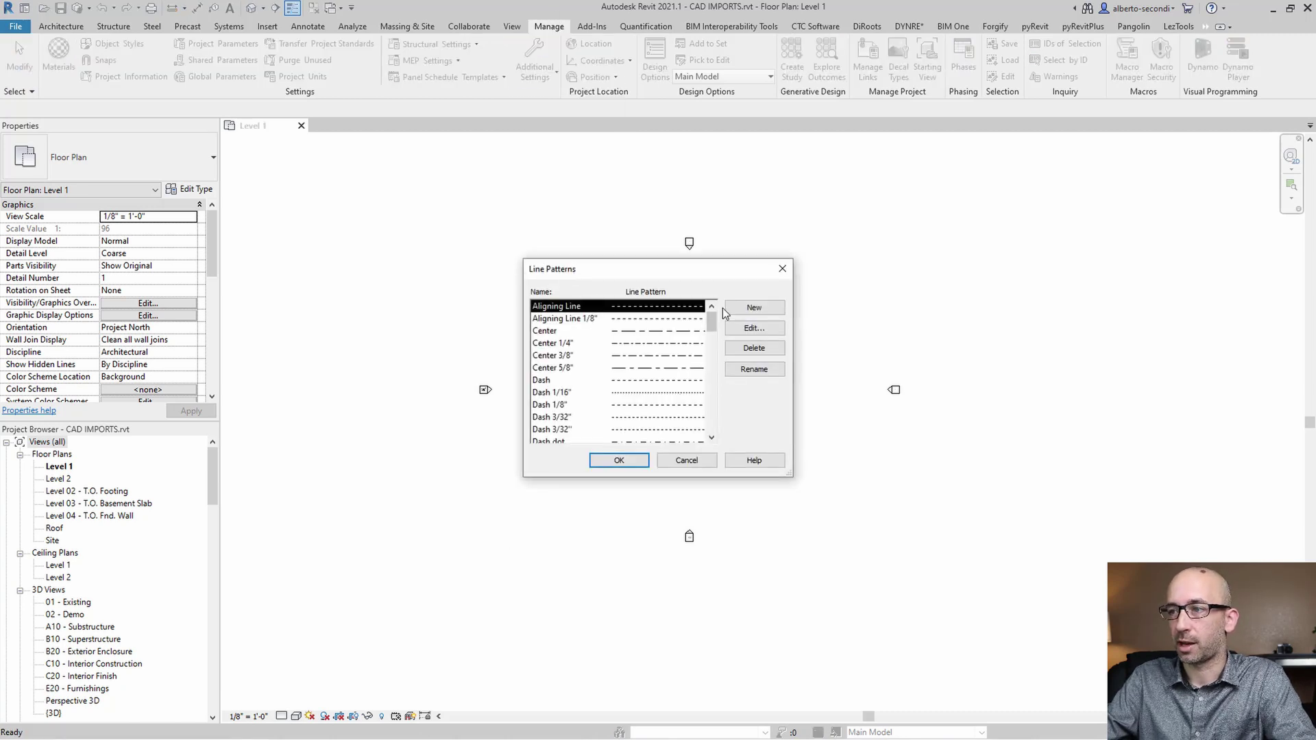
pyautogui.moveTo(711, 334); pyautogui.dragTo(705, 389)
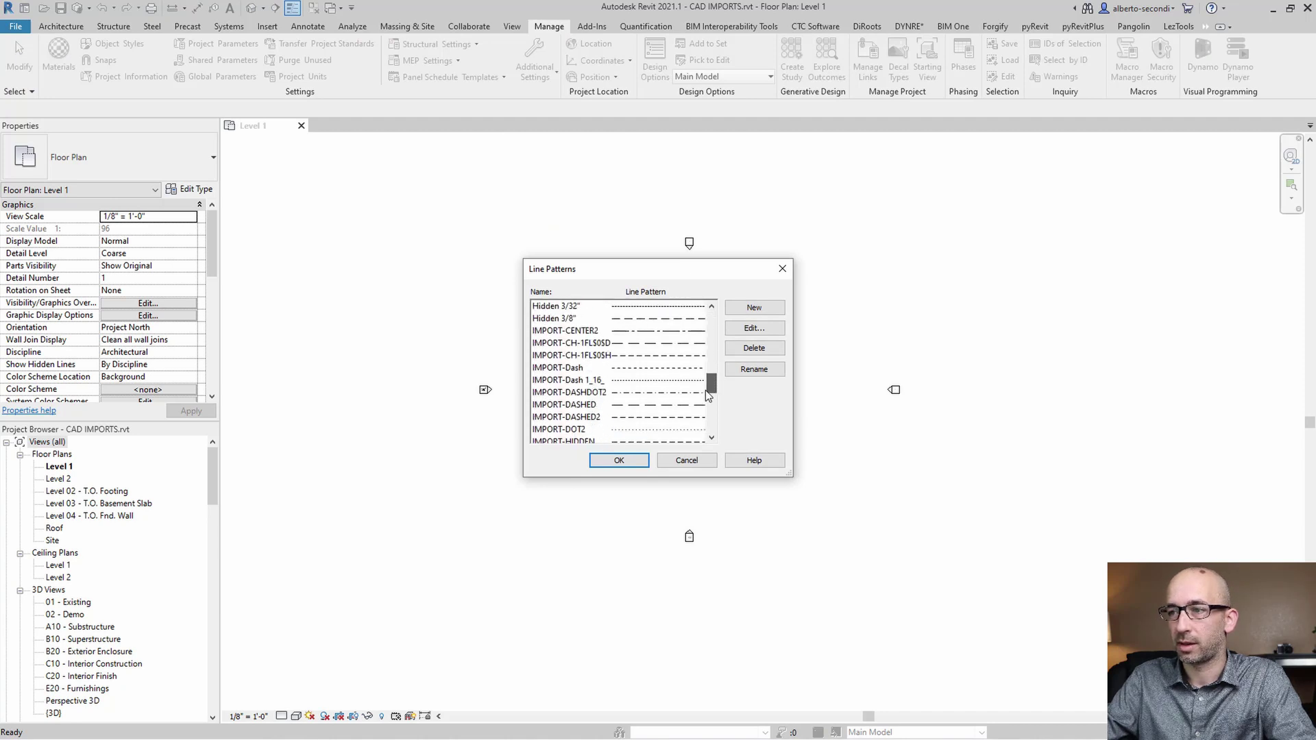
pyautogui.click(576, 332)
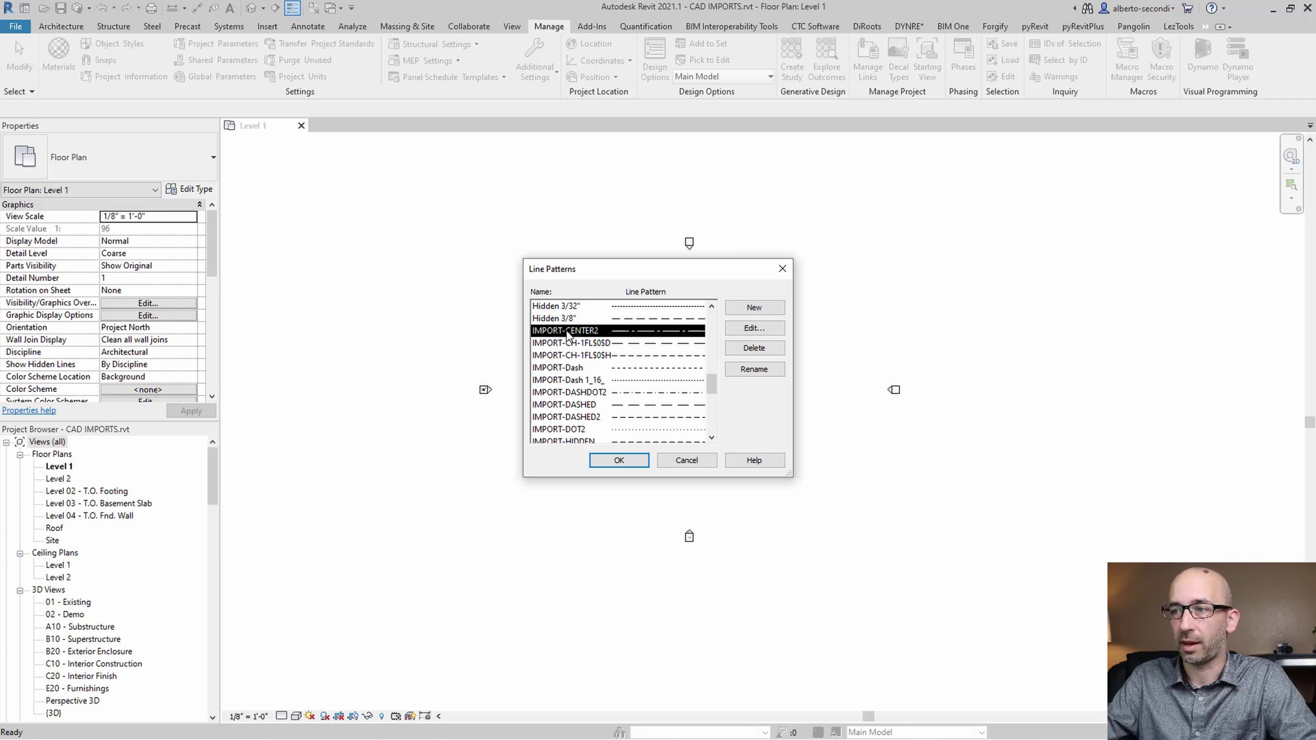
pyautogui.scroll(-2, 576, 337)
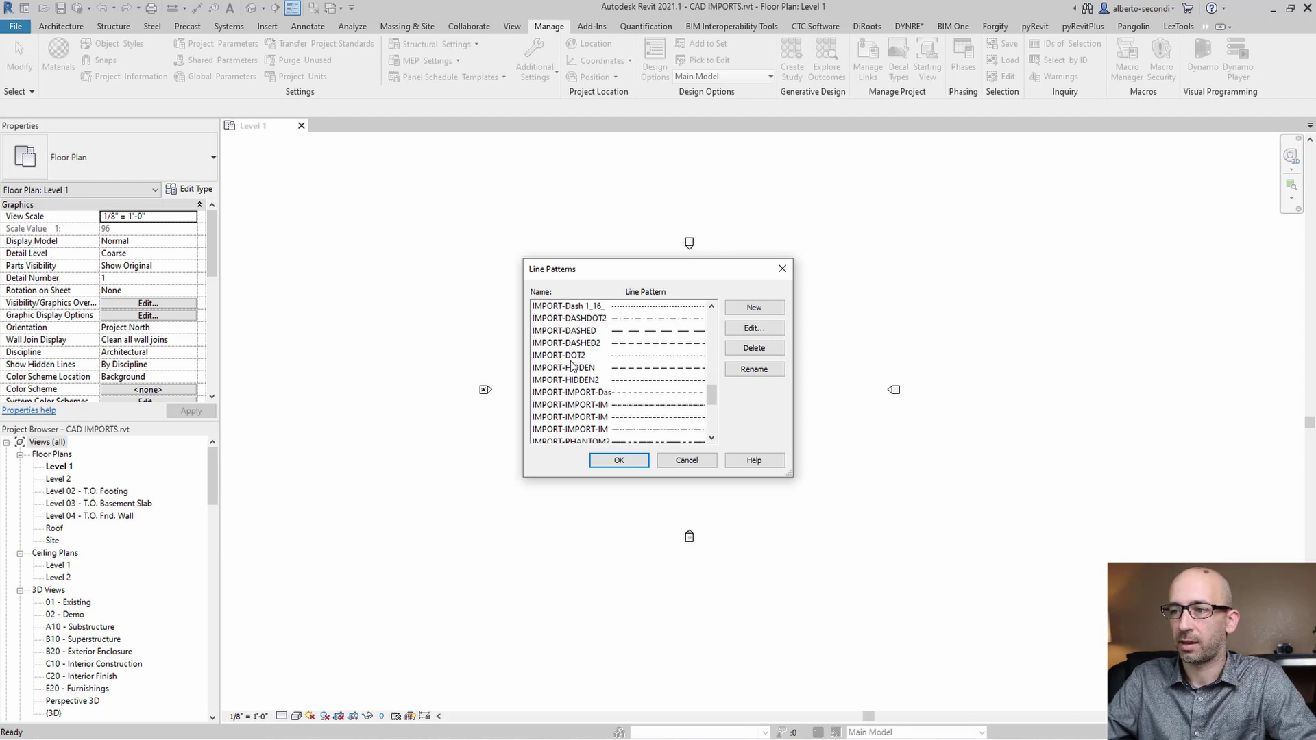
pyautogui.scroll(2, 572, 374)
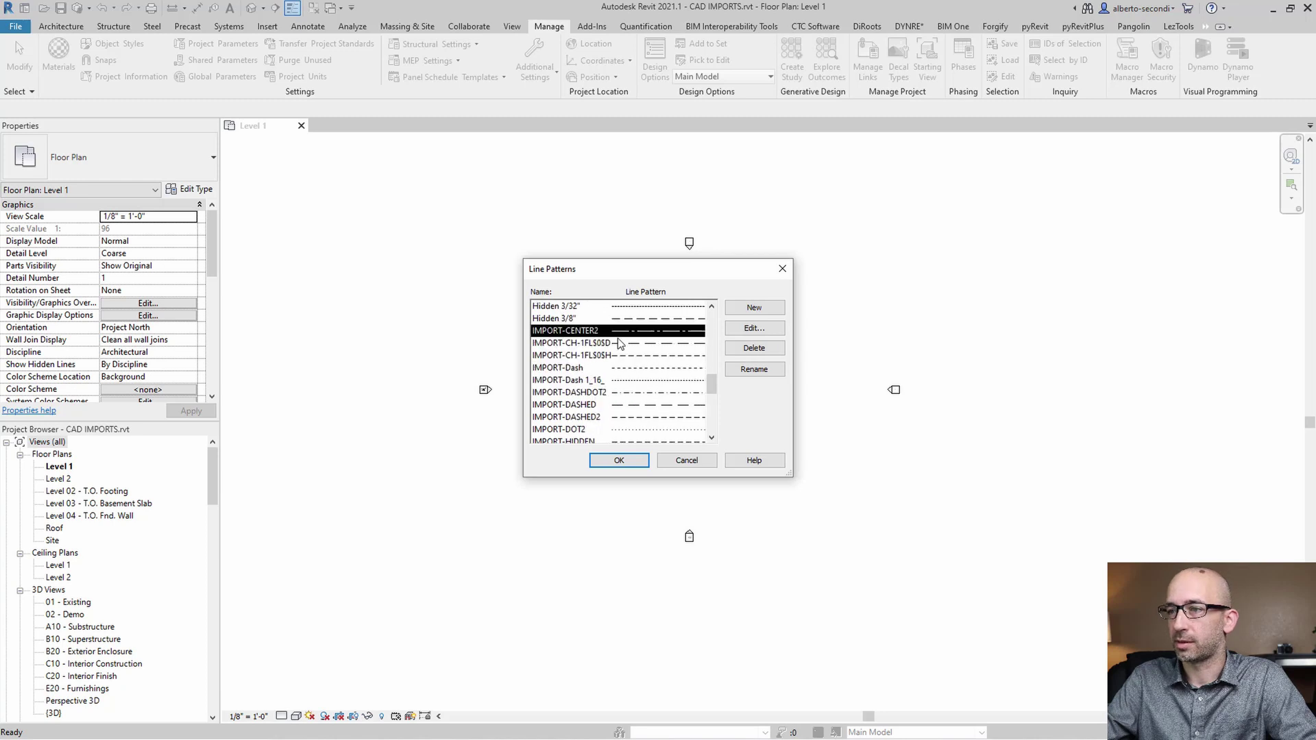
pyautogui.click(754, 347)
pyautogui.click(681, 377)
# Delete IMPORT-CH-1FL$0$DASHED, inspect the remaining IMPORT-Dash patterns, and accept the changes
pyautogui.click(754, 347)
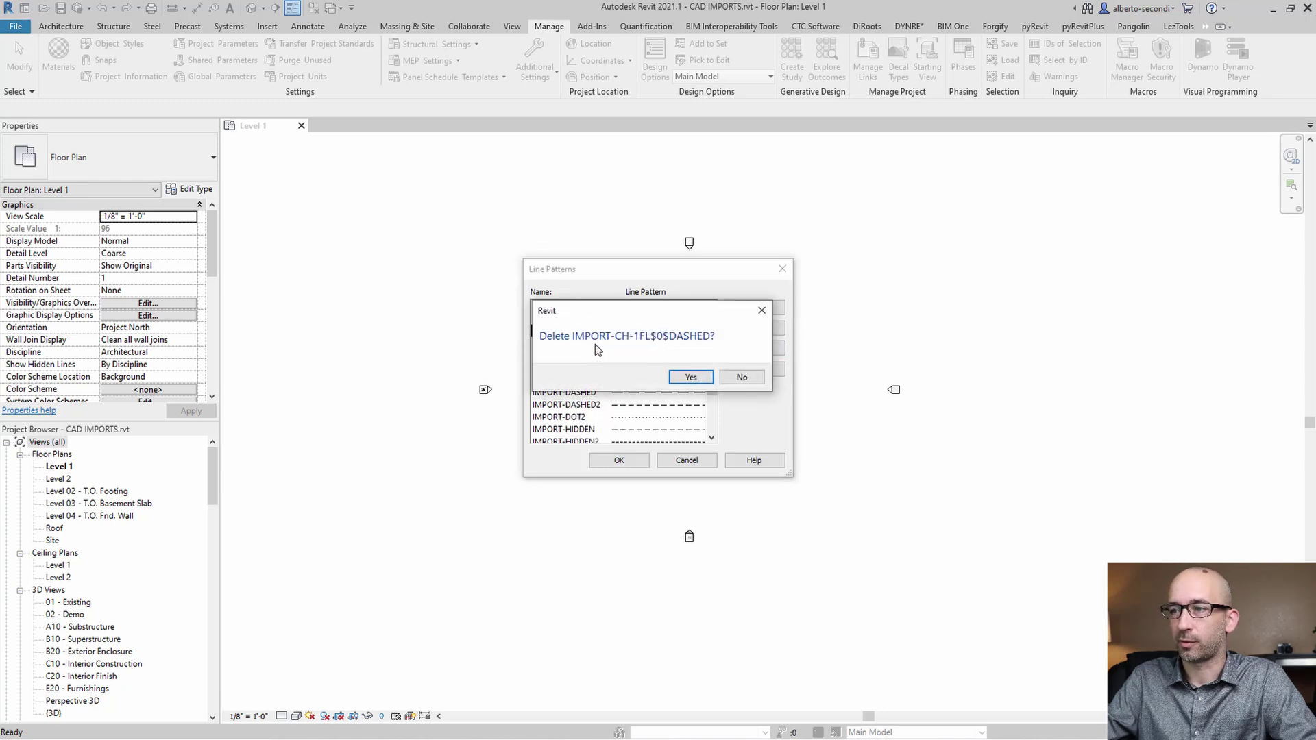
pyautogui.click(690, 377)
pyautogui.click(556, 343)
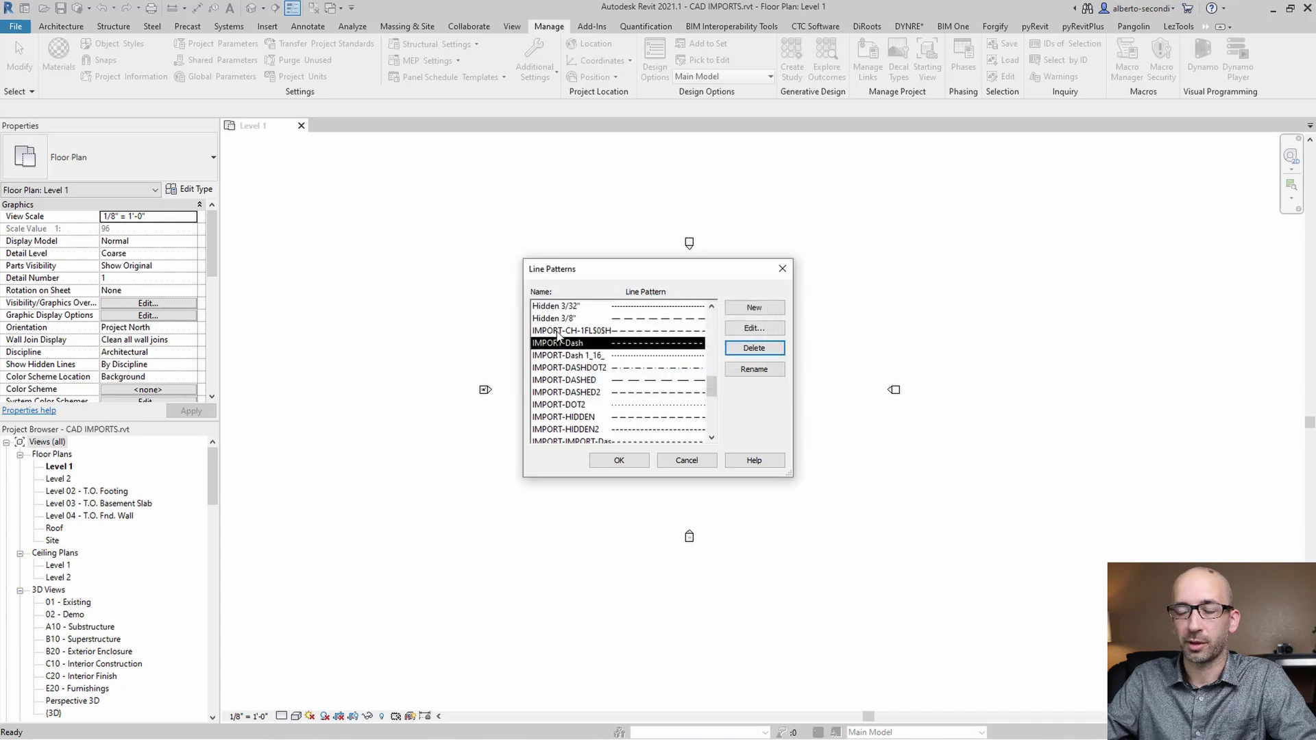
pyautogui.click(559, 331)
pyautogui.click(559, 355)
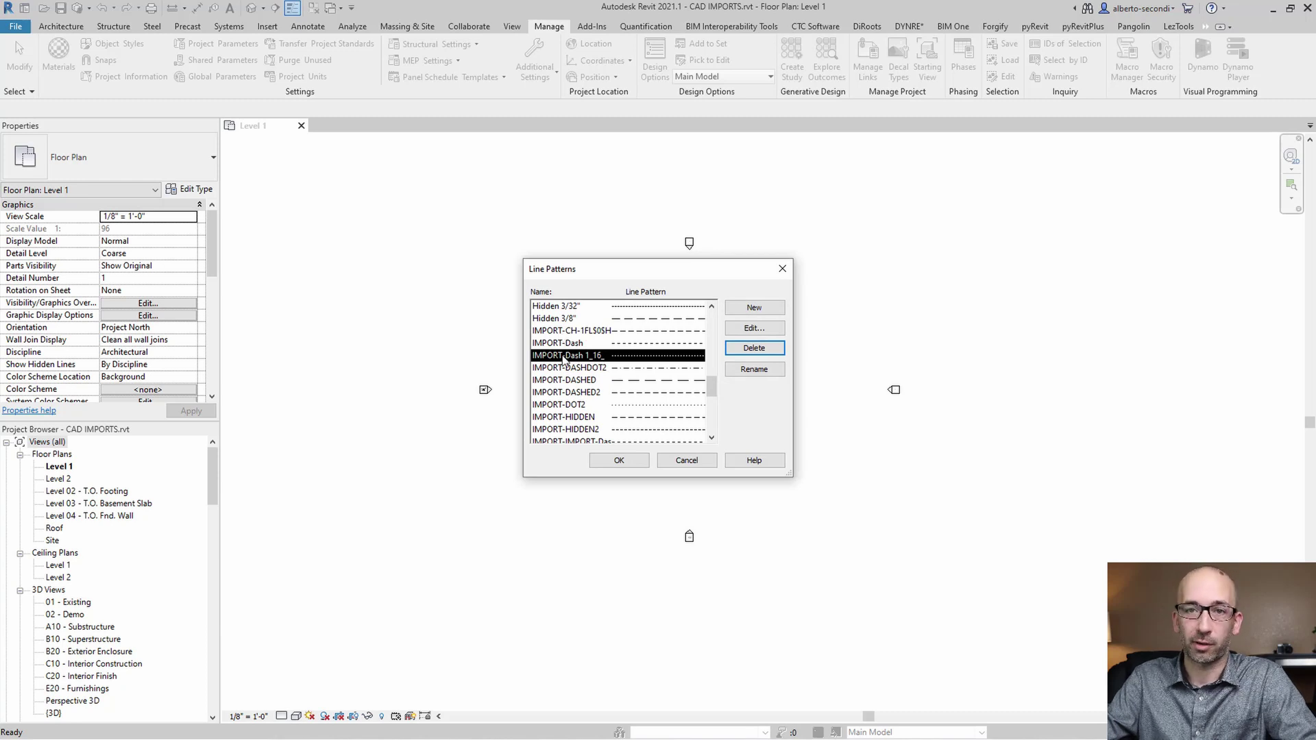
pyautogui.scroll(-3, 569, 363)
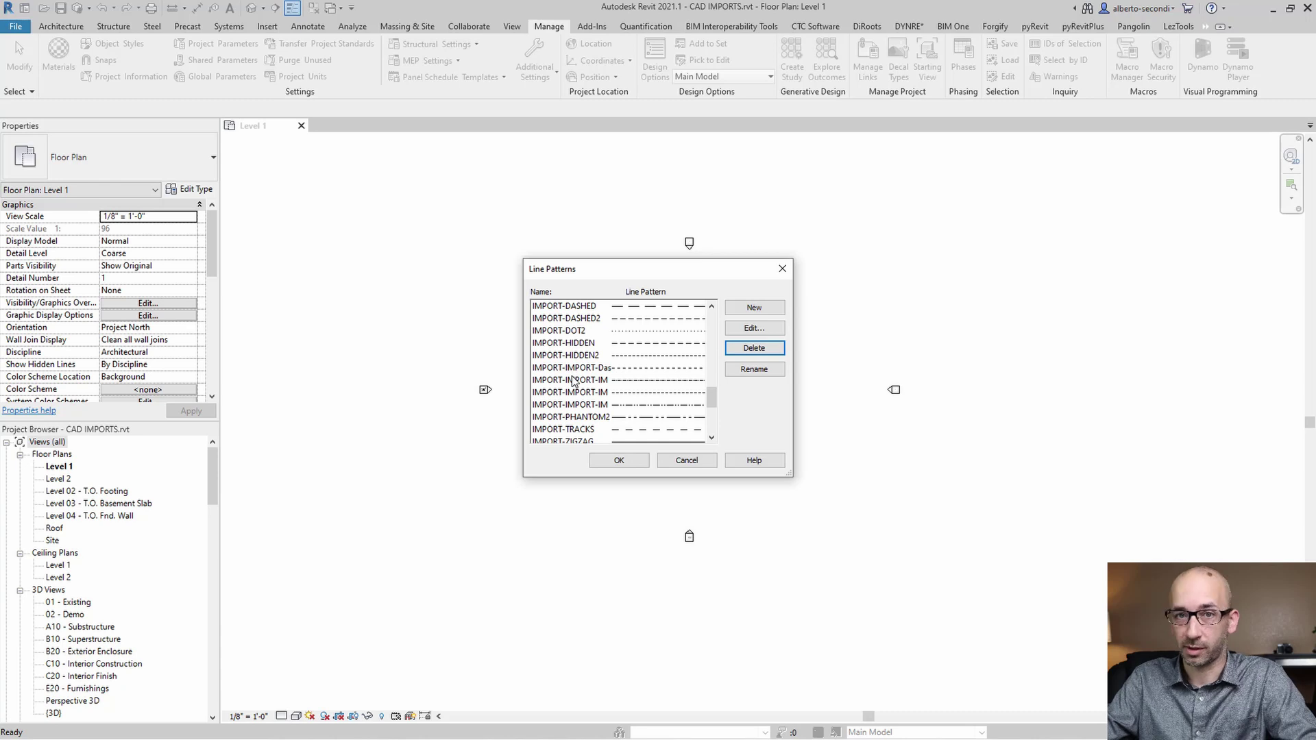
pyautogui.click(621, 458)
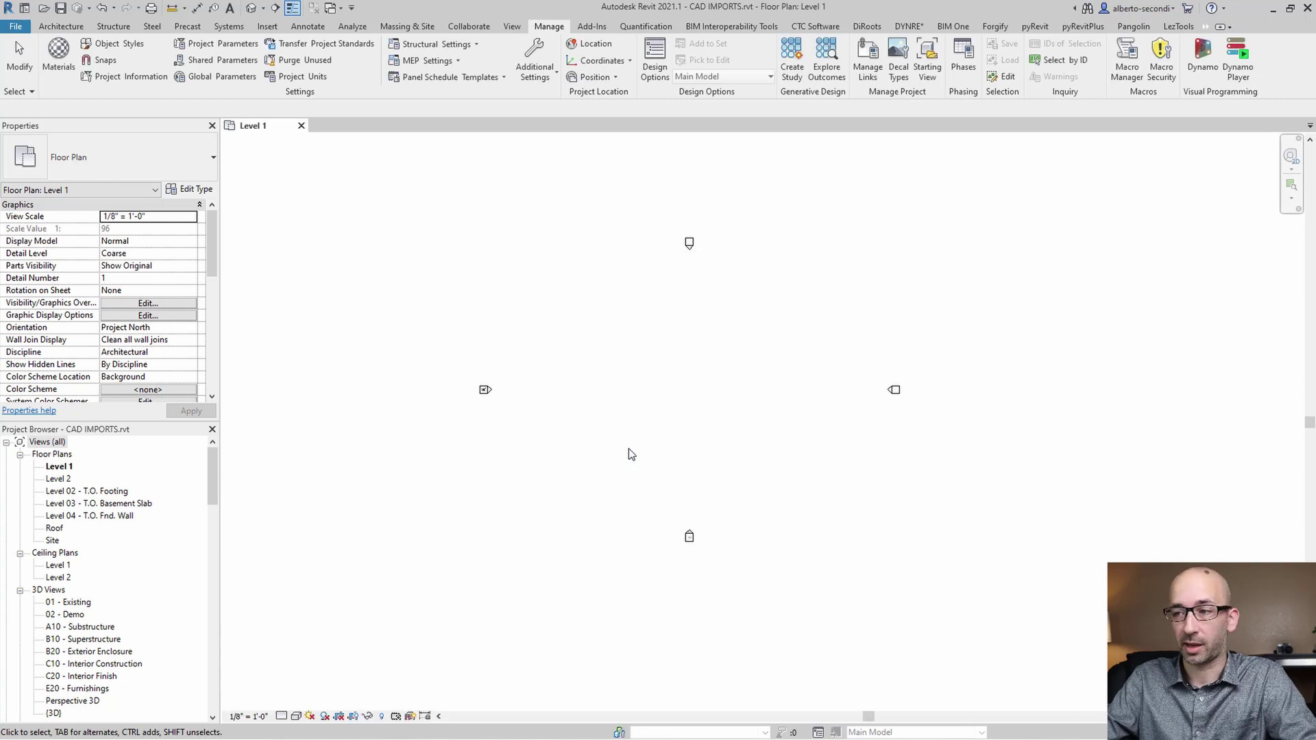
pyautogui.hotkey('alt', 'Tab')
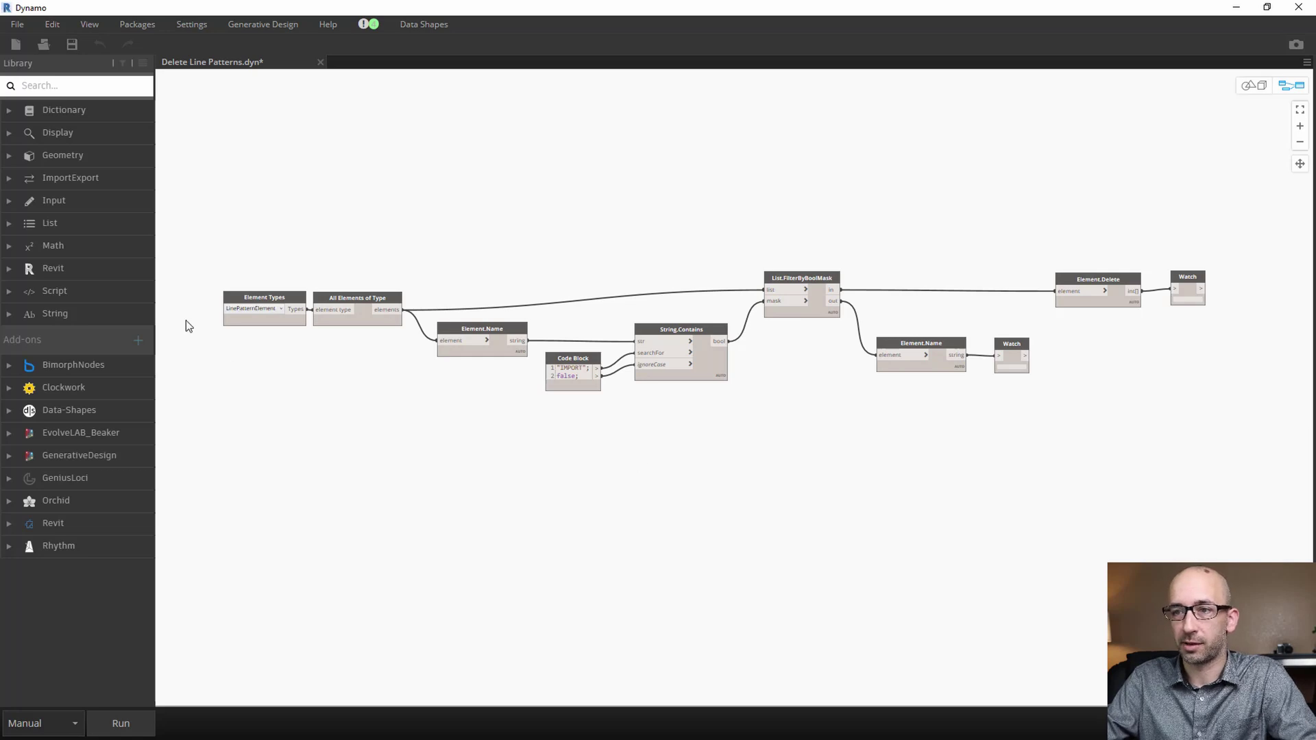
pyautogui.scroll(5, 188, 321)
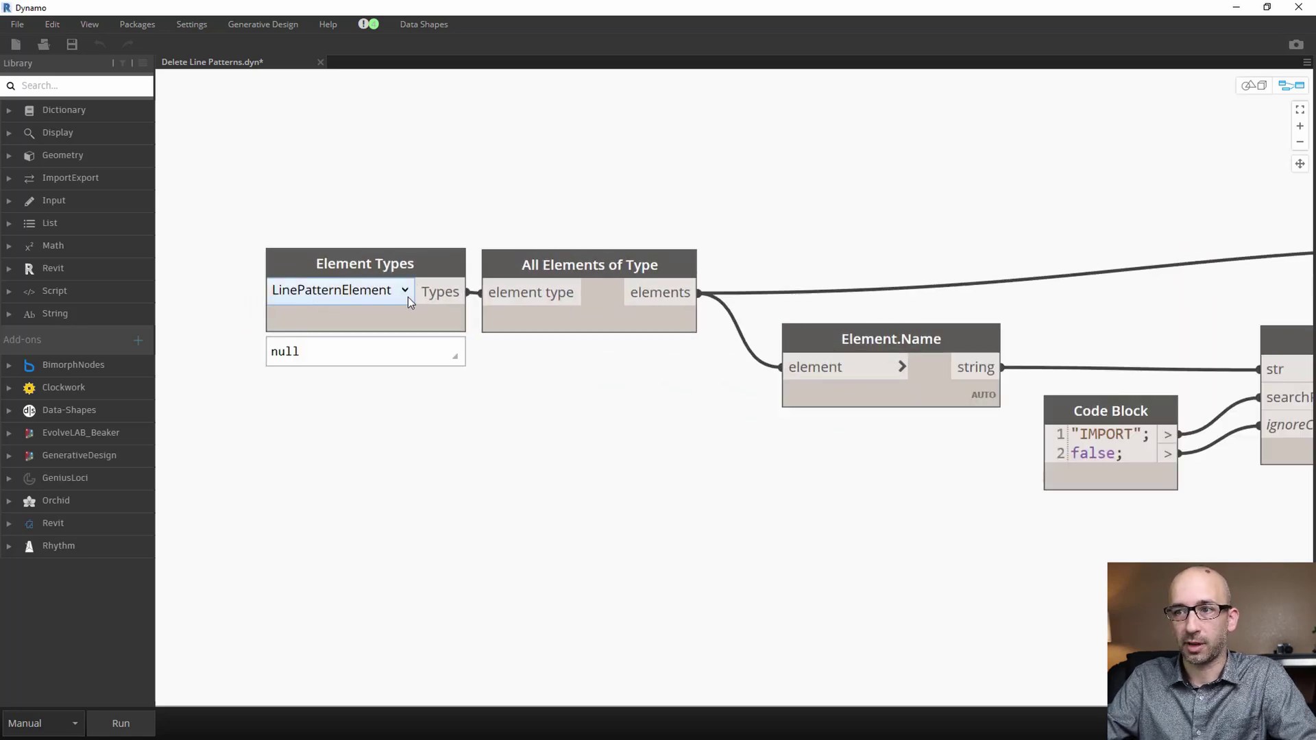
pyautogui.scroll(-4, 335, 306)
pyautogui.moveTo(491, 372); pyautogui.dragTo(332, 376, button='middle')
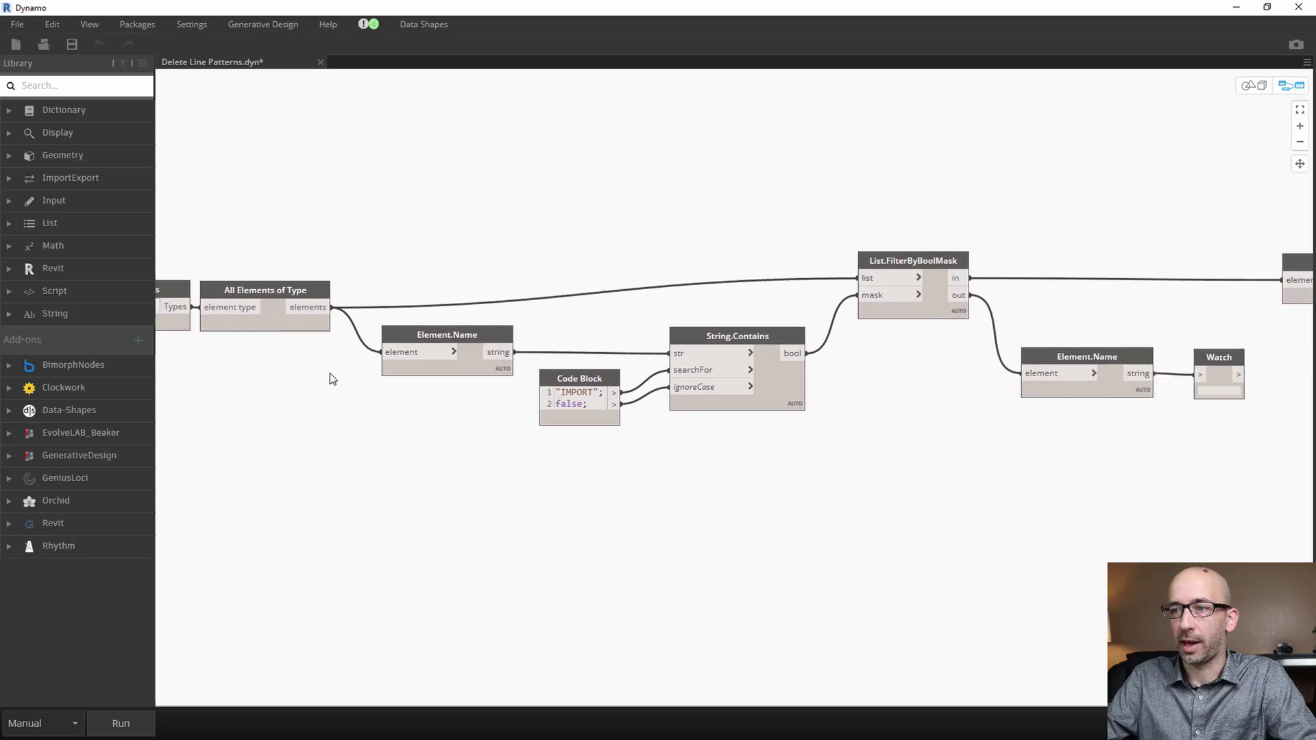
pyautogui.moveTo(446, 401); pyautogui.dragTo(353, 375, button='middle')
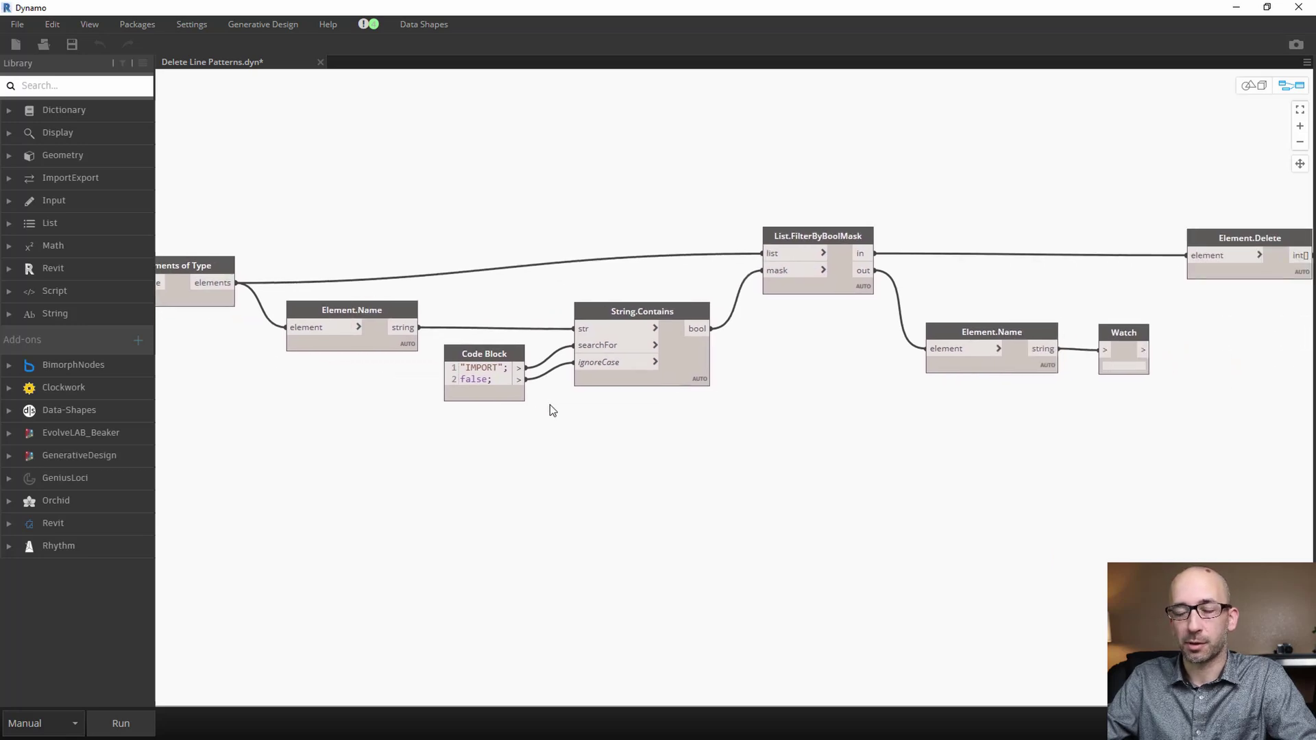
pyautogui.moveTo(549, 410); pyautogui.dragTo(464, 400, button='middle')
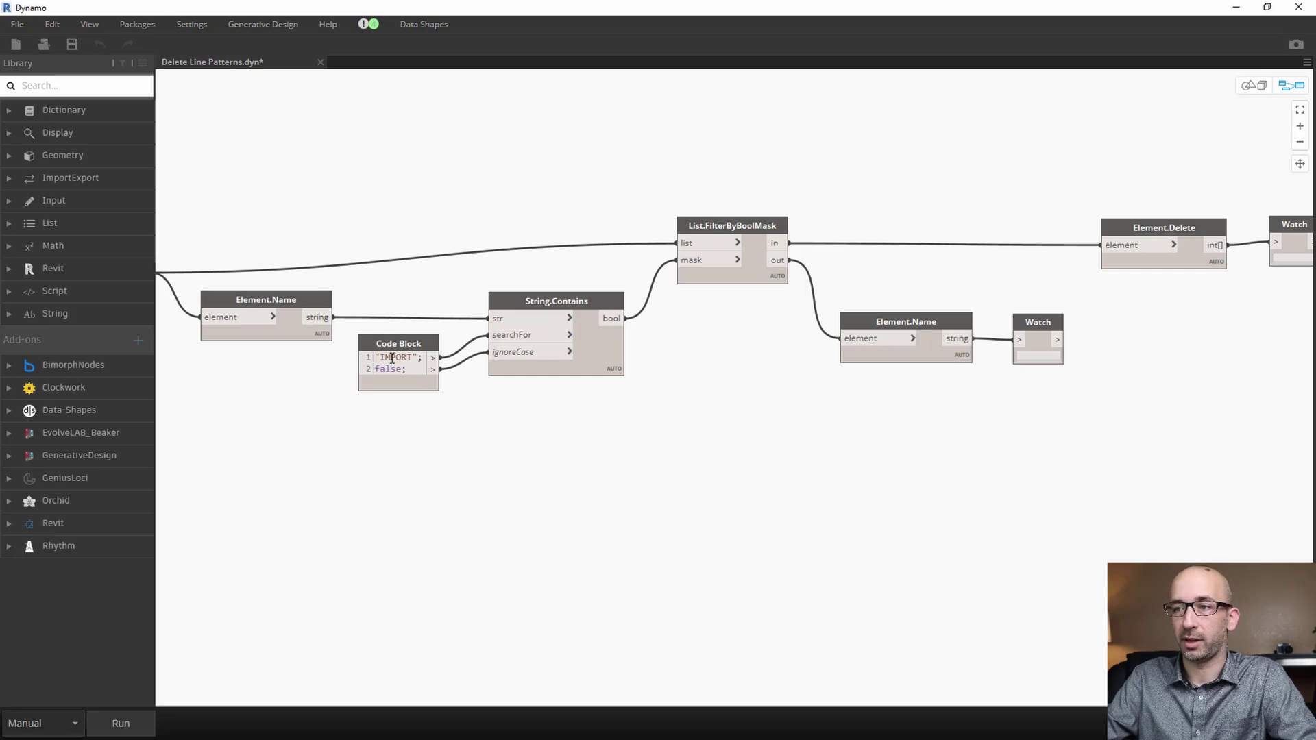
pyautogui.moveTo(587, 369); pyautogui.dragTo(421, 388, button='middle')
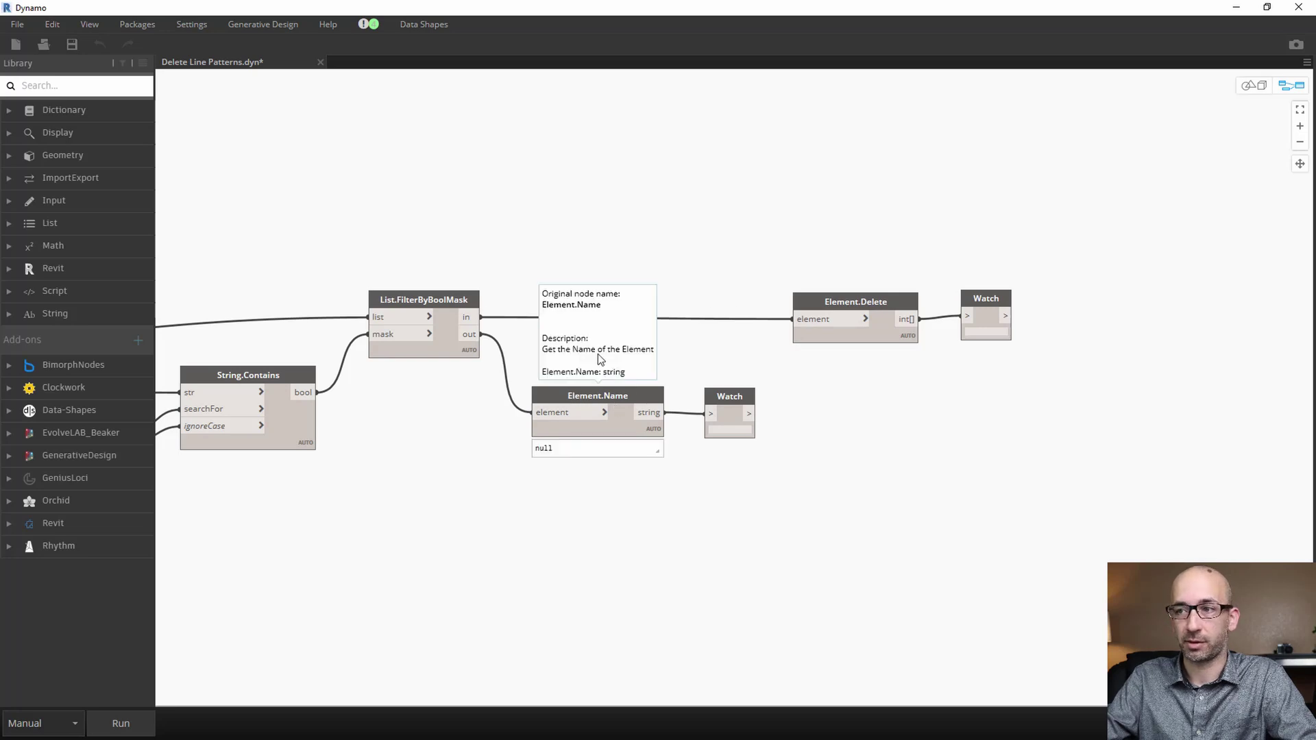
# Run the Delete Line Patterns graph, confirm 16 lists of deleted IDs, and window Dynamo over Revit
pyautogui.scroll(-3, 604, 348)
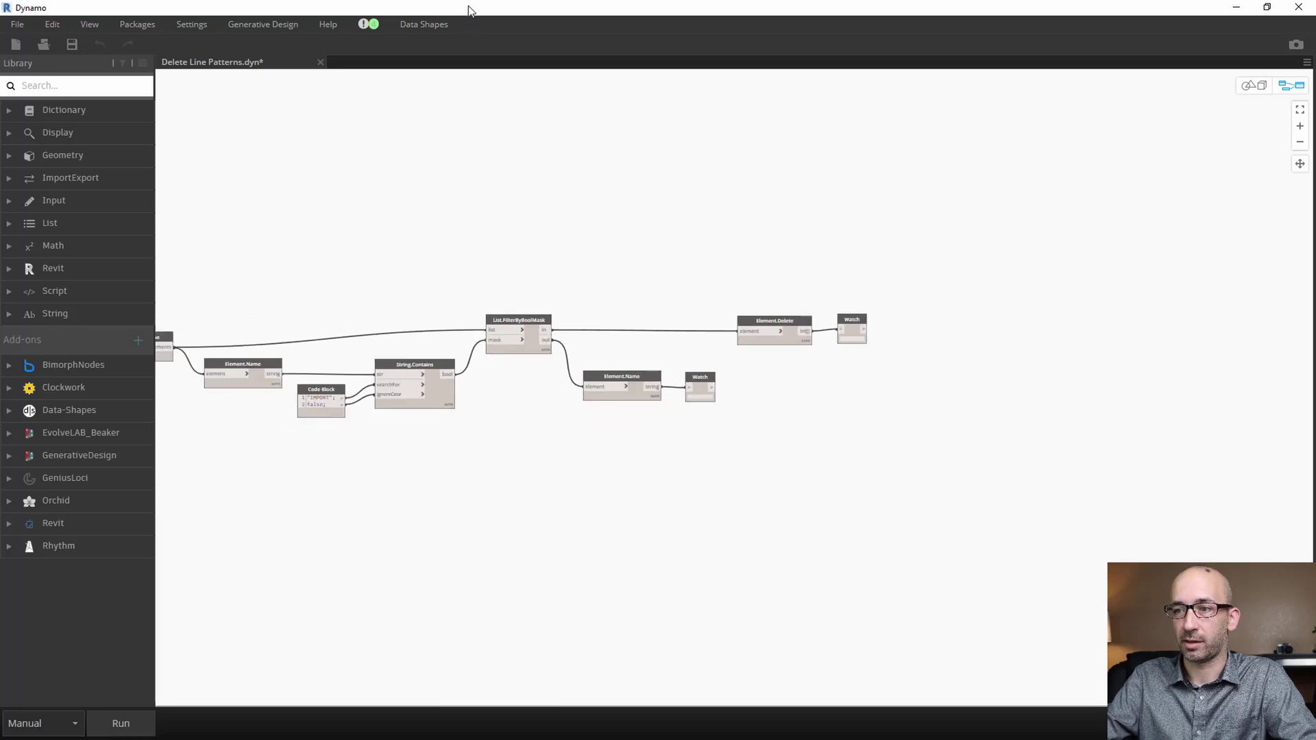
pyautogui.click(130, 723)
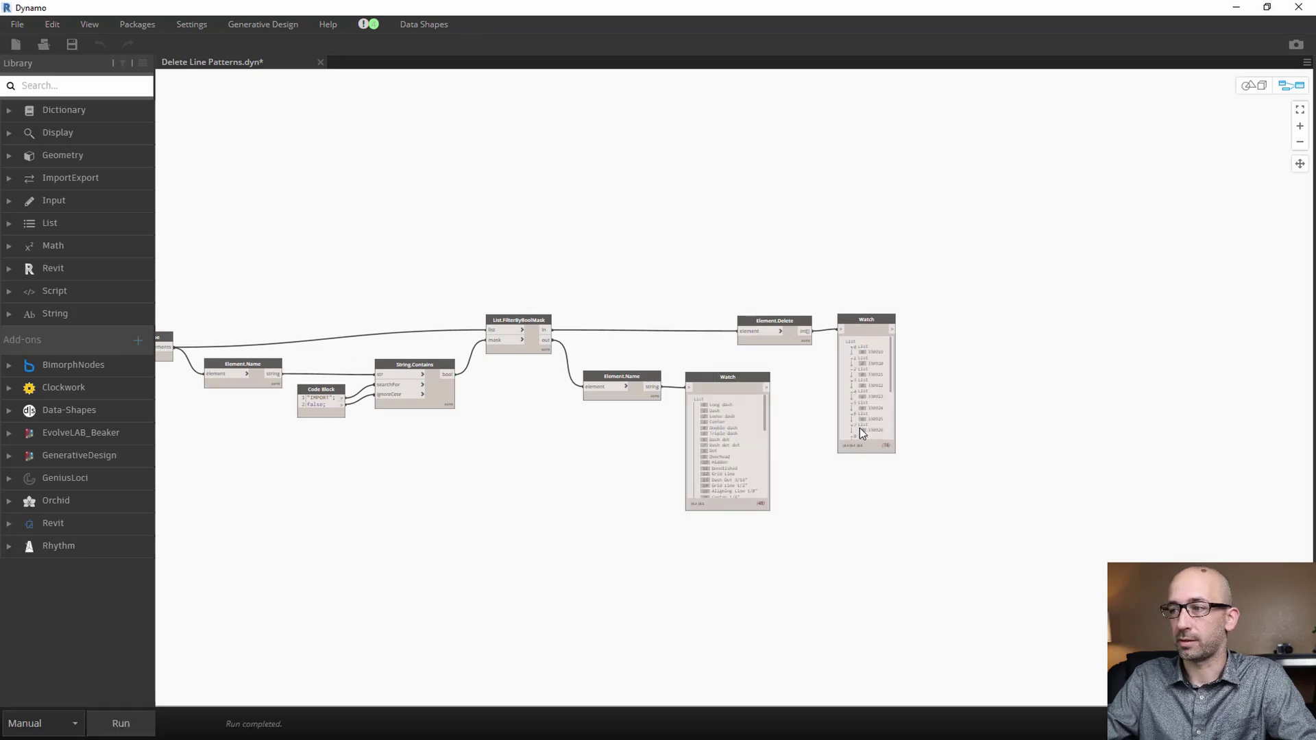
pyautogui.scroll(3, 930, 388)
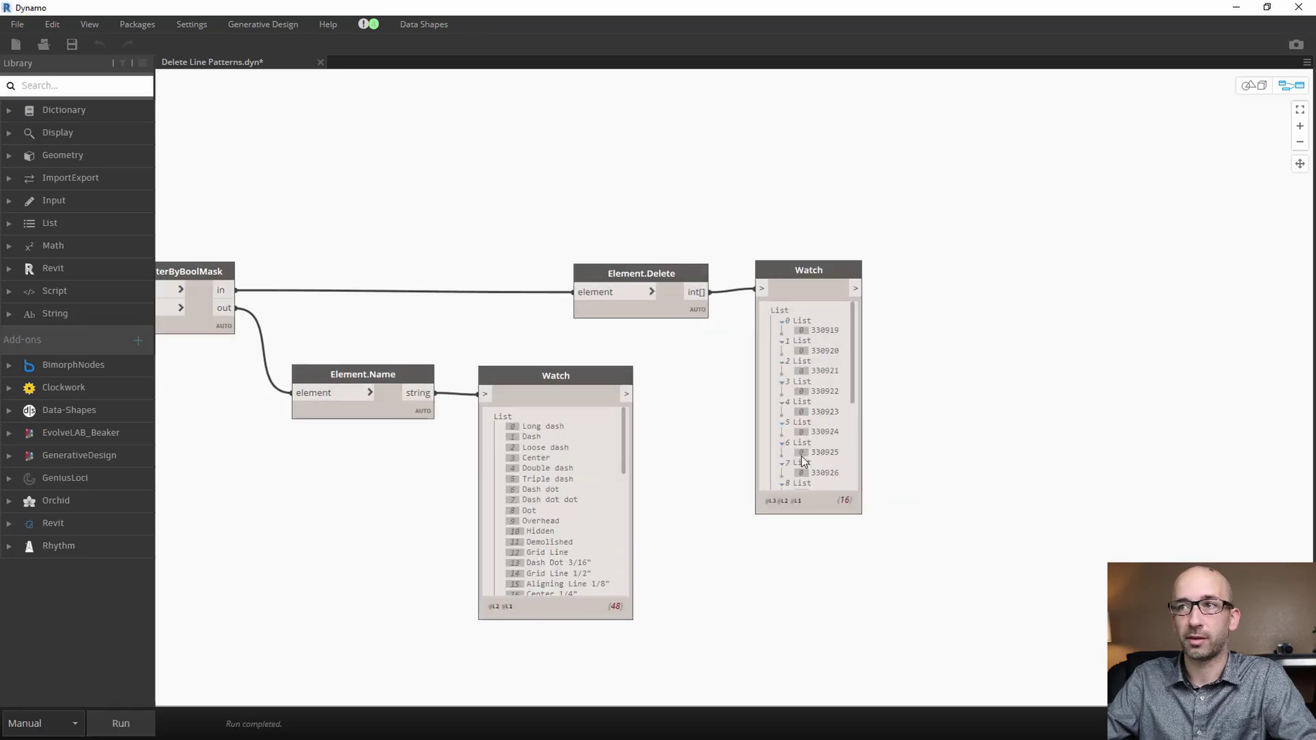
pyautogui.moveTo(620, 5); pyautogui.dragTo(581, 261)
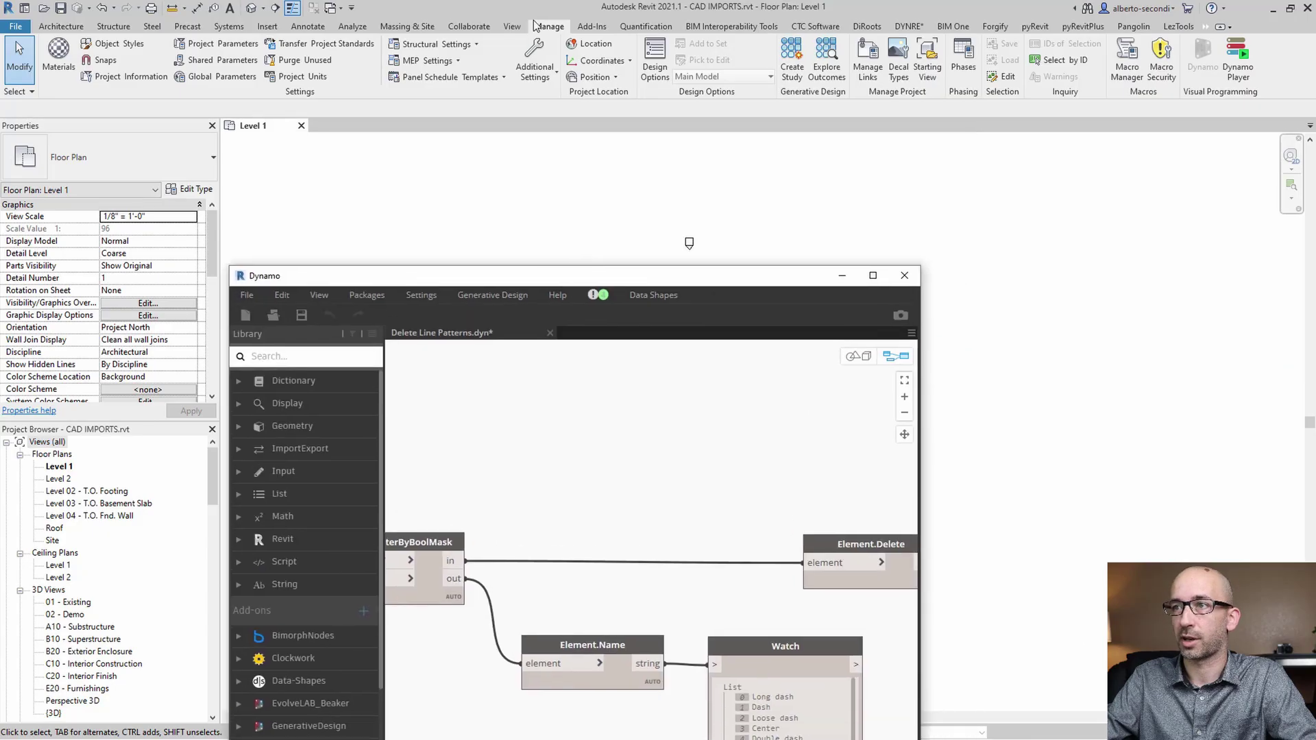
# Open Line Patterns and scroll through the list to confirm no IMPORT patterns remain
pyautogui.click(536, 66)
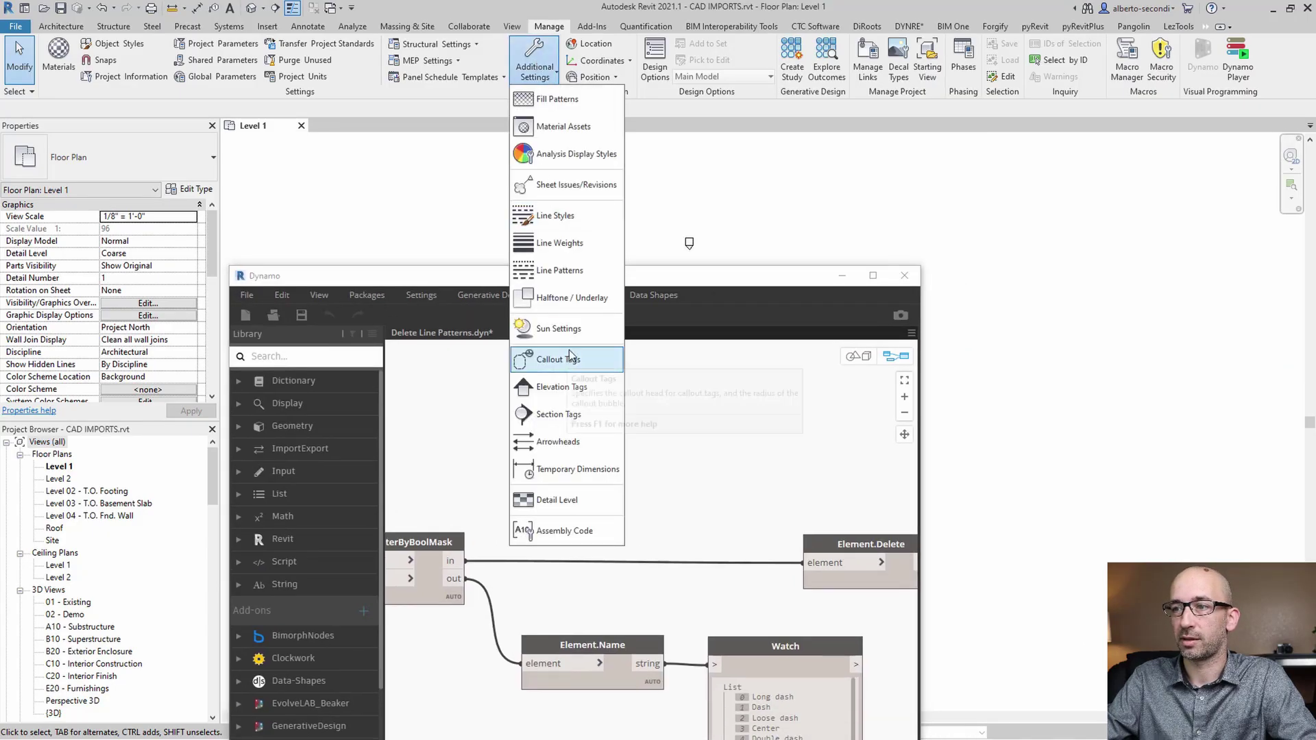
pyautogui.click(573, 274)
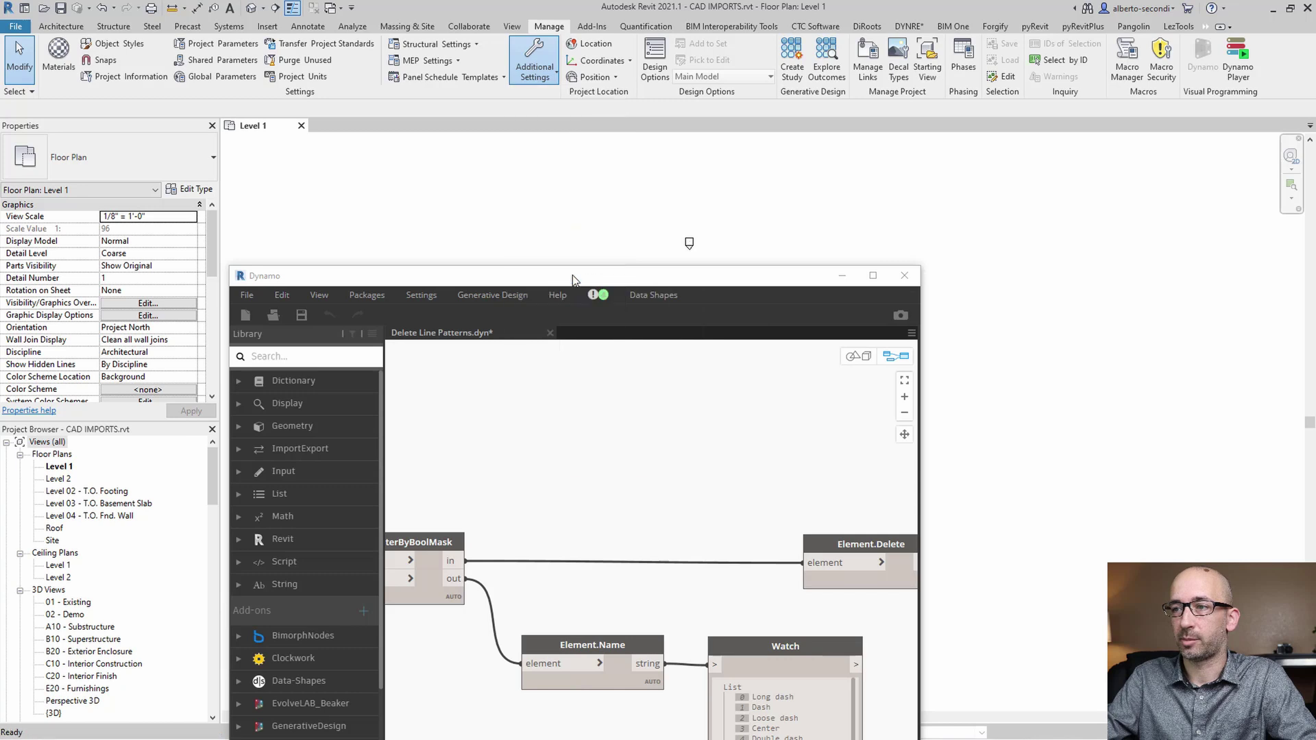
pyautogui.moveTo(709, 326); pyautogui.dragTo(710, 421)
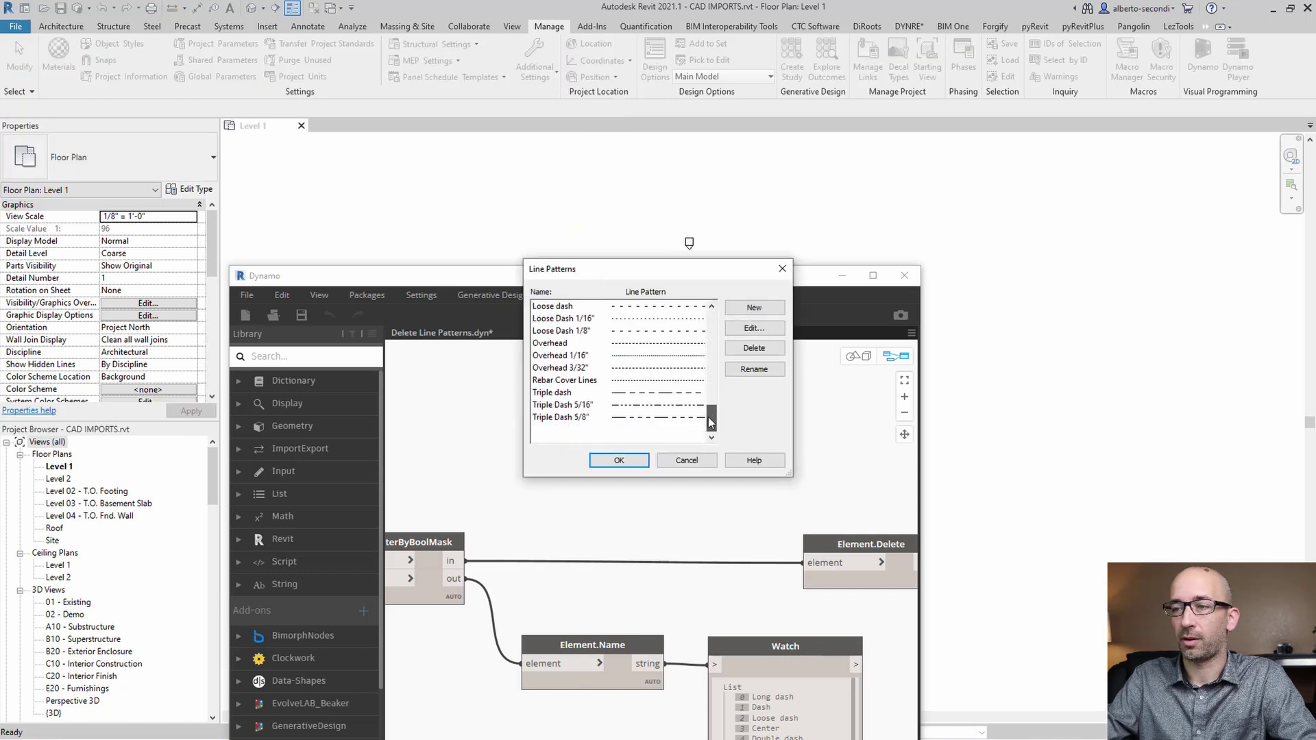
pyautogui.scroll(8, 571, 357)
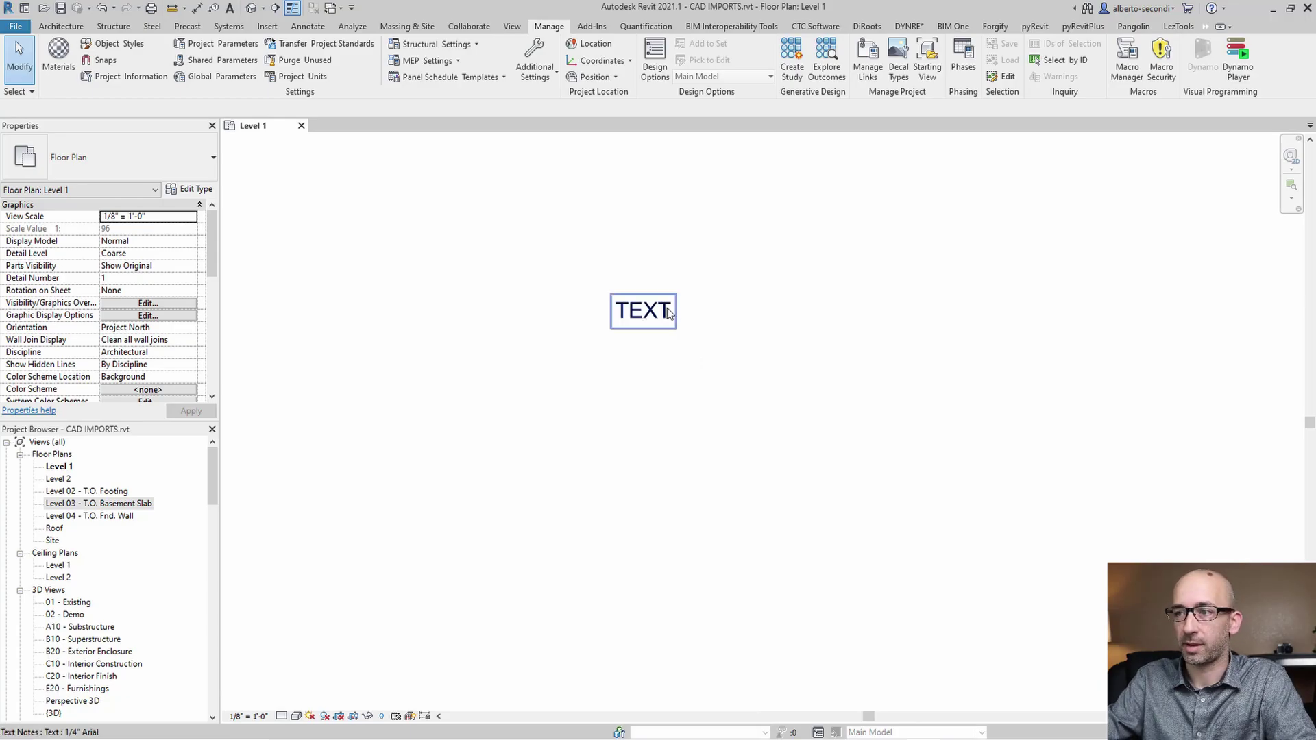
pyautogui.click(648, 318)
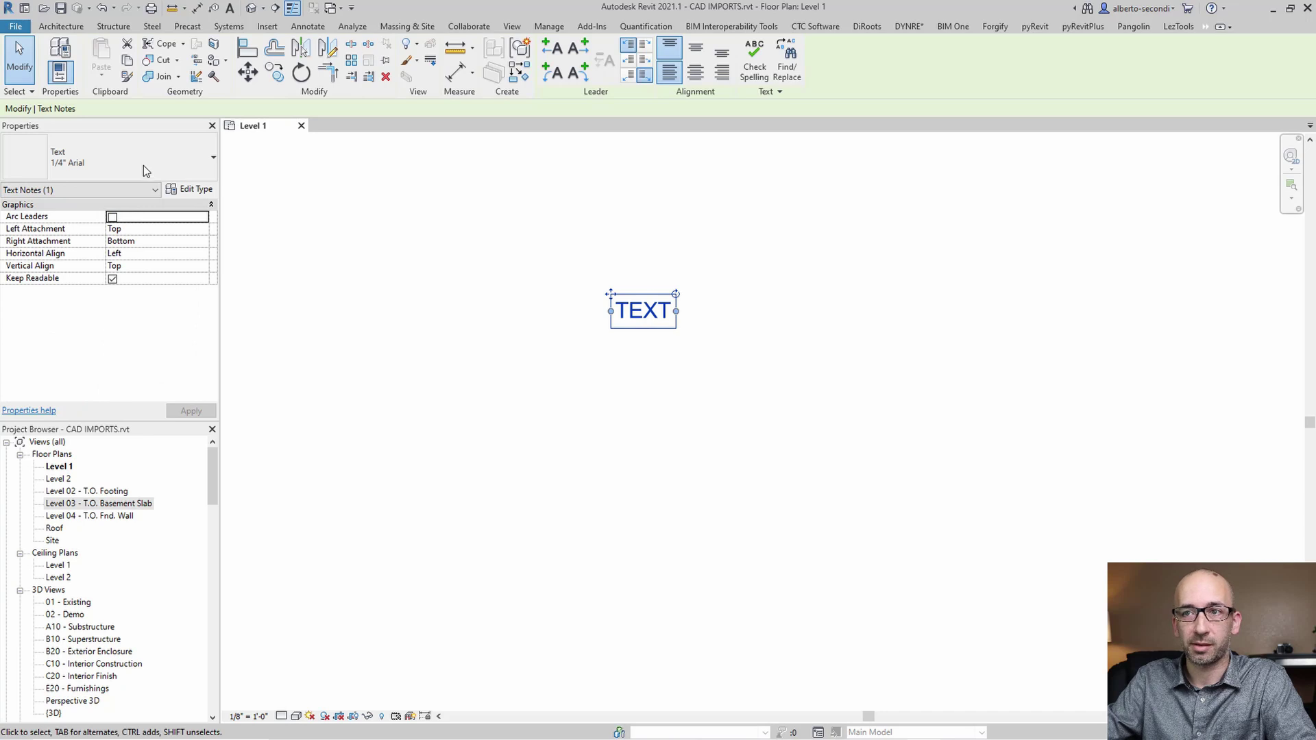
pyautogui.click(137, 162)
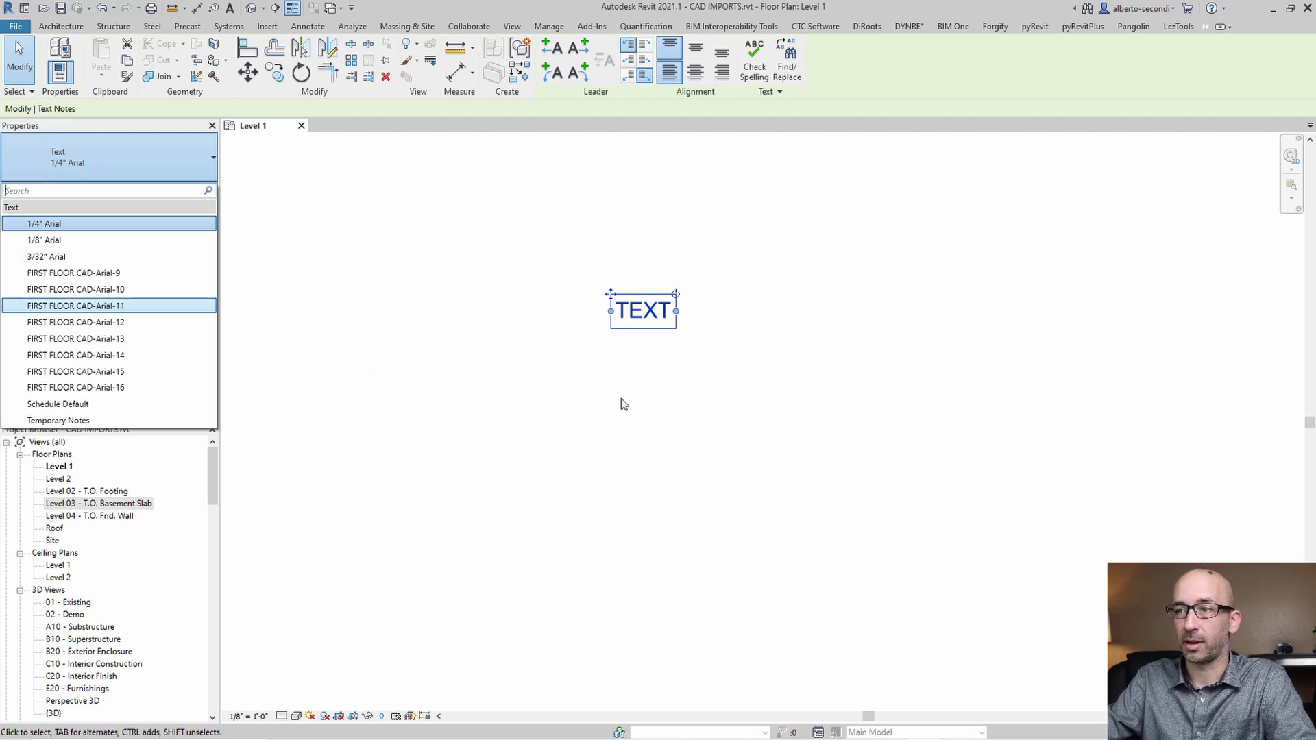
pyautogui.click(651, 404)
pyautogui.click(652, 409)
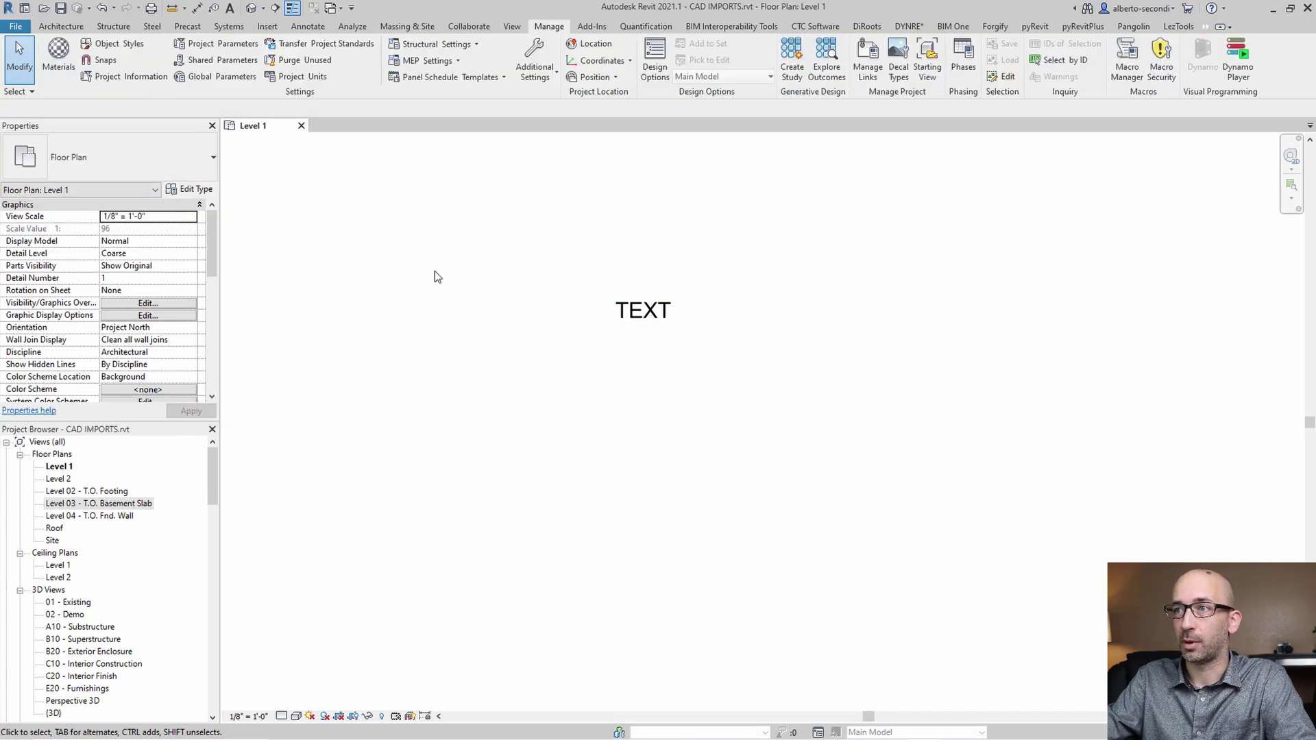
pyautogui.click(549, 68)
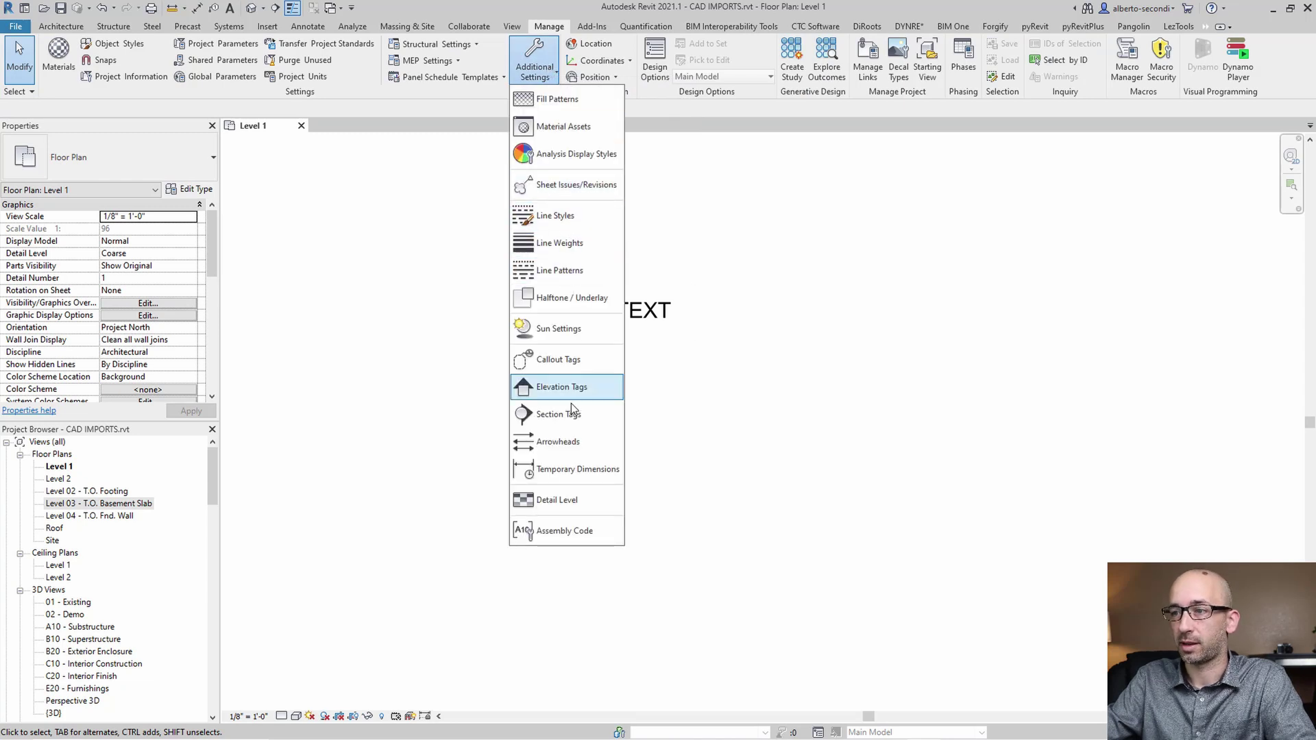
pyautogui.click(570, 440)
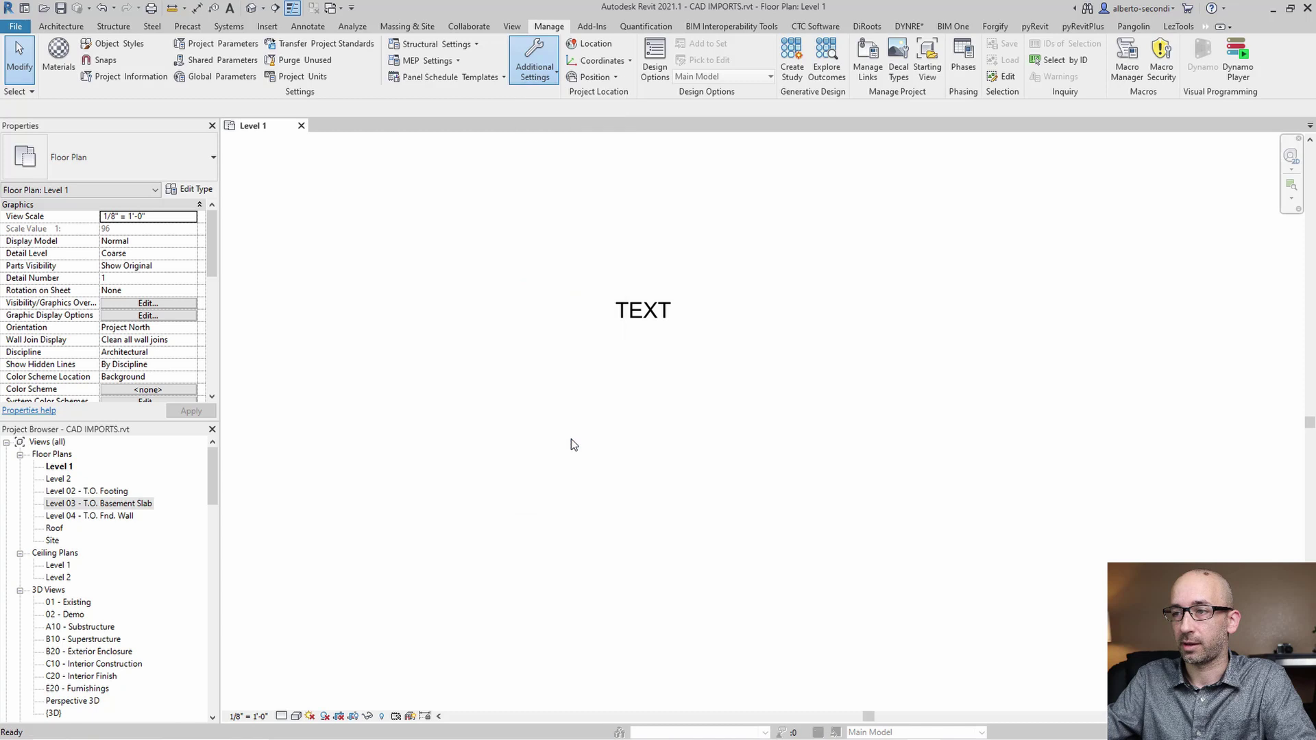
pyautogui.click(656, 204)
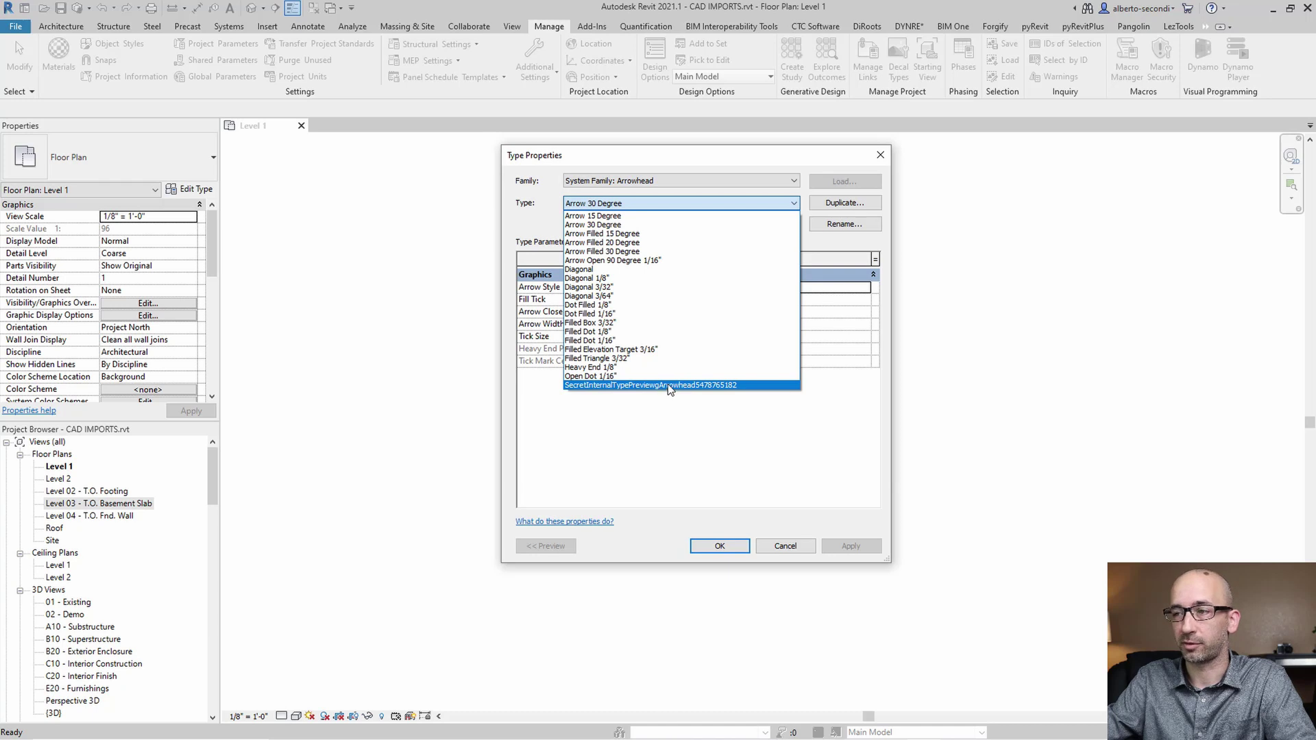
pyautogui.click(785, 545)
pyautogui.click(786, 545)
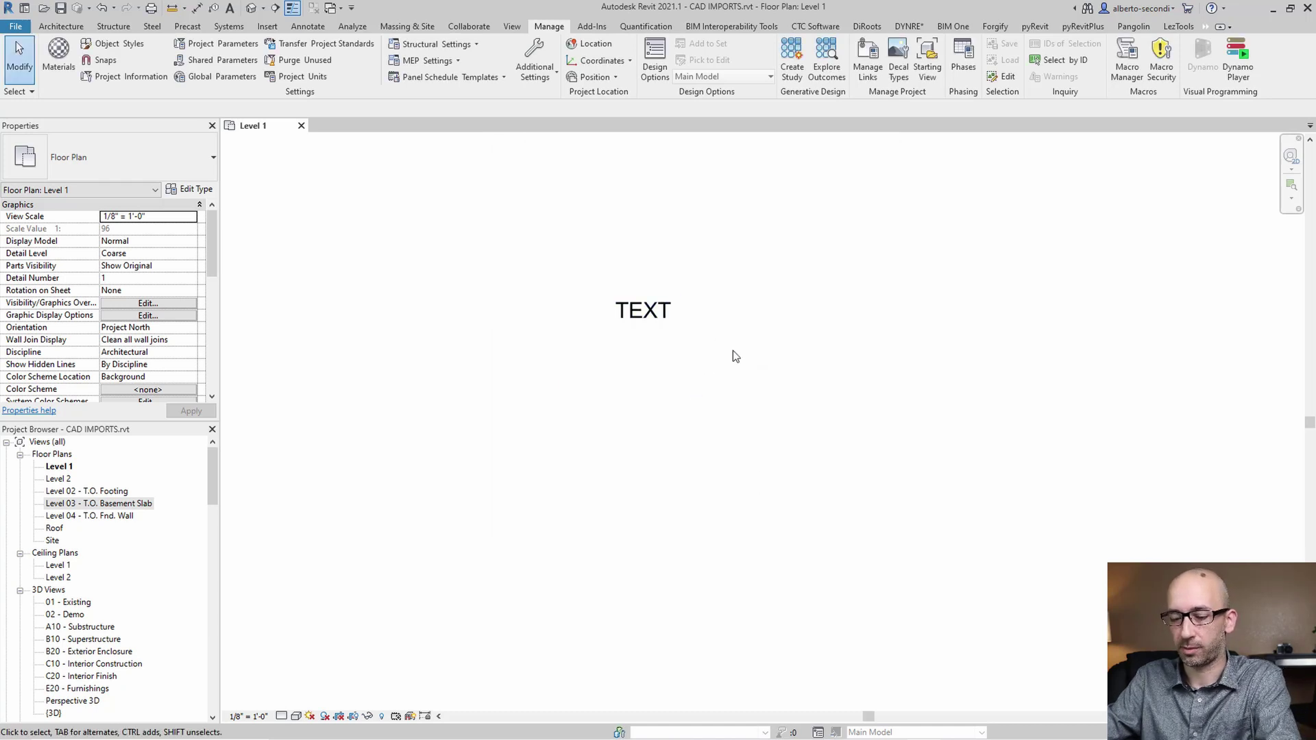
# Open Purge Unused with PU, clear all checks, and mark the internal preview arrowhead type
pyautogui.press('p')
pyautogui.press('u')
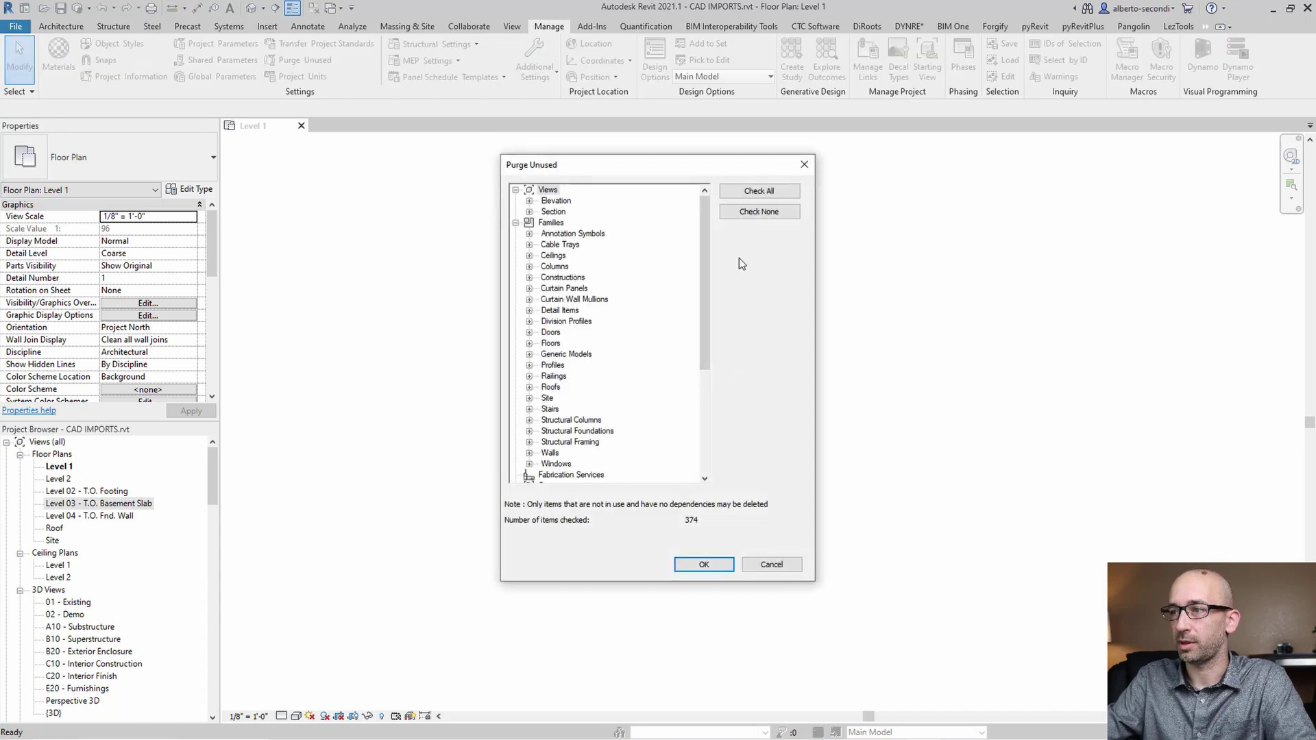
pyautogui.moveTo(701, 297); pyautogui.dragTo(684, 442)
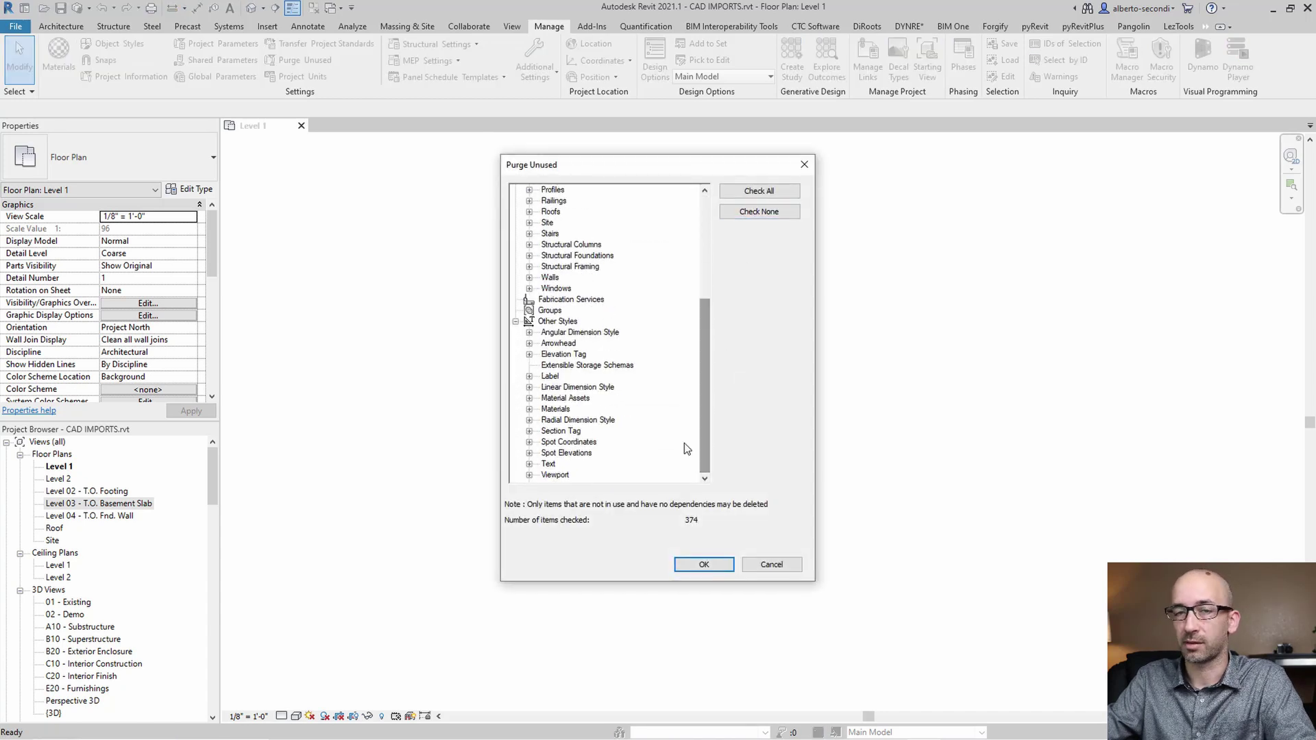
pyautogui.click(528, 342)
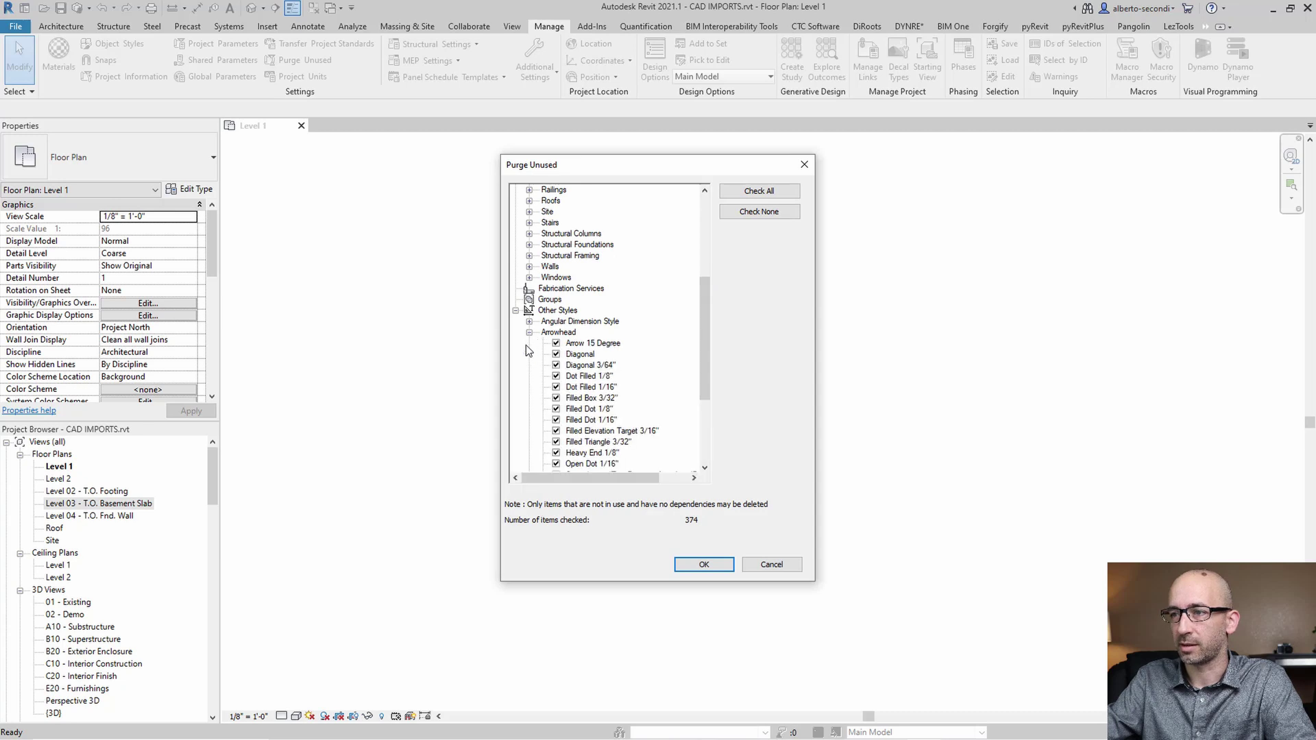
pyautogui.click(760, 211)
pyautogui.scroll(-1, 639, 359)
pyautogui.click(556, 441)
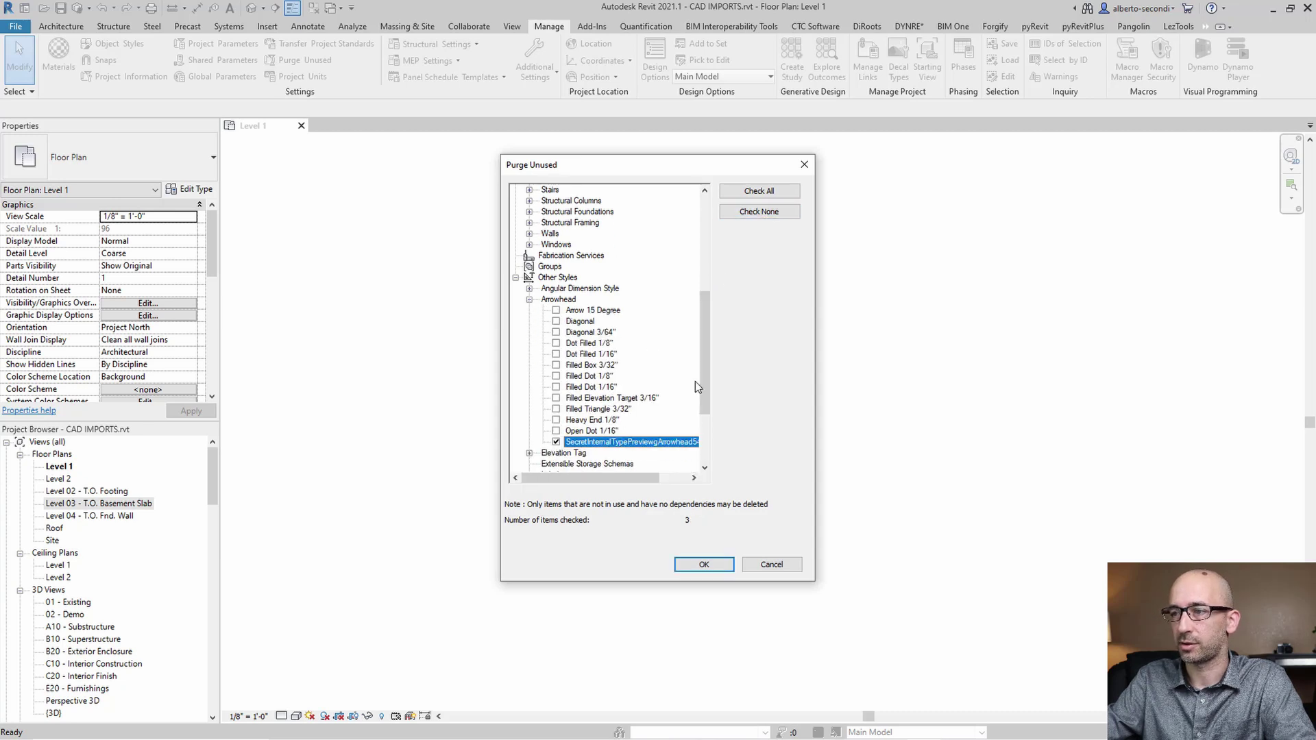
# Mark FIRST FLOOR CAD-Arial text types 9, 10, 11, 12 and 14 and purge them
pyautogui.scroll(-6, 696, 411)
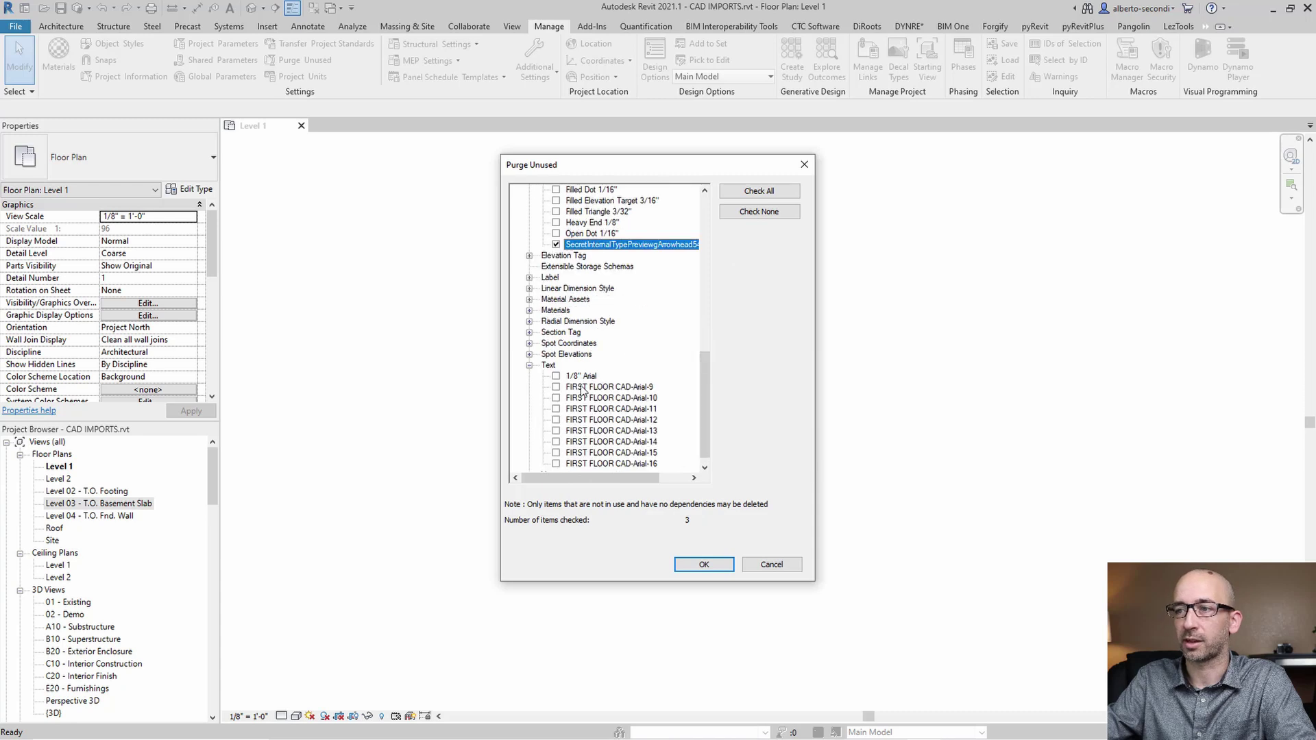
pyautogui.click(556, 386)
pyautogui.click(556, 398)
pyautogui.click(556, 409)
pyautogui.click(556, 419)
pyautogui.click(555, 441)
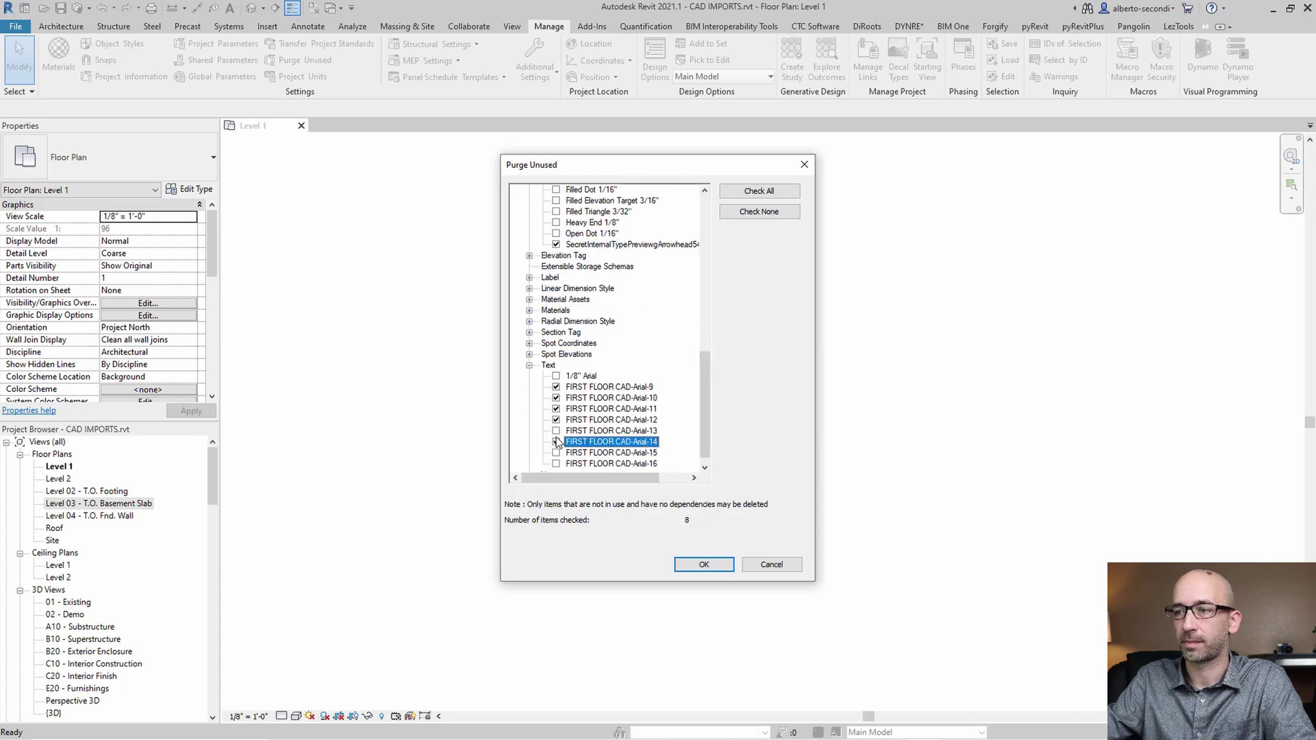
pyautogui.click(702, 564)
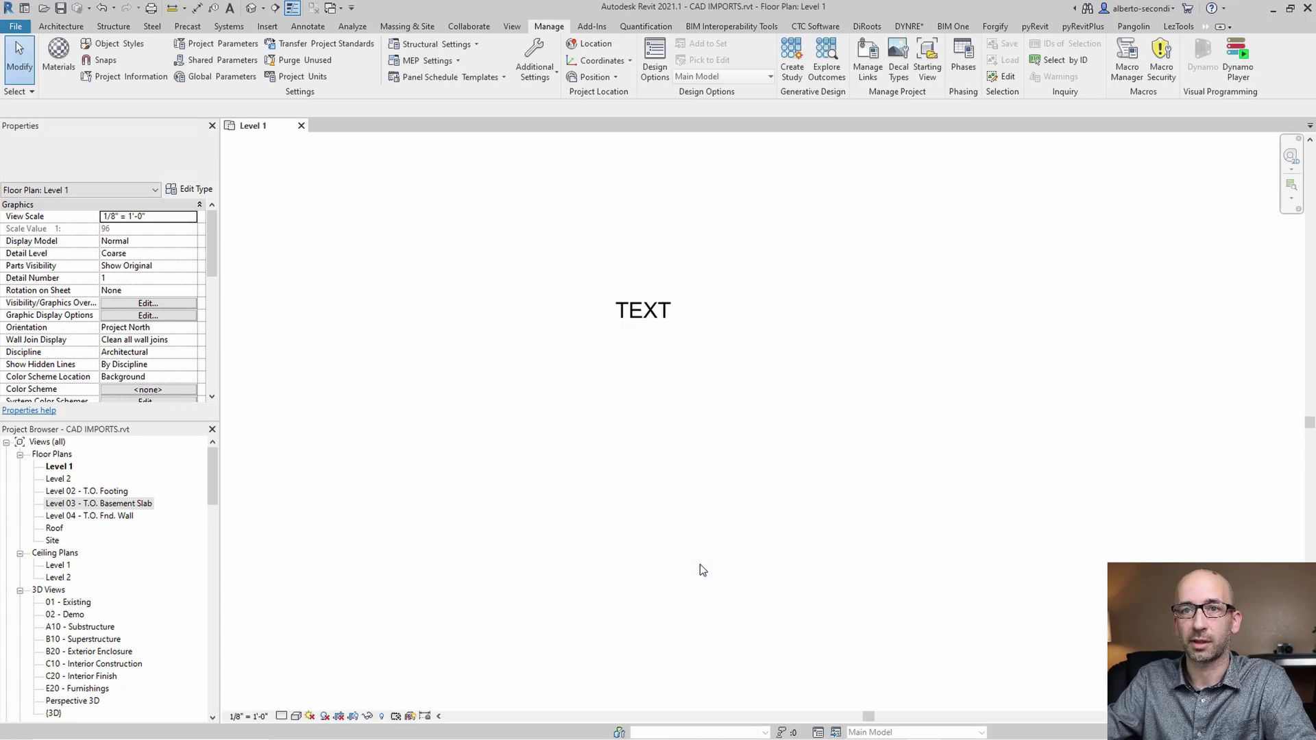